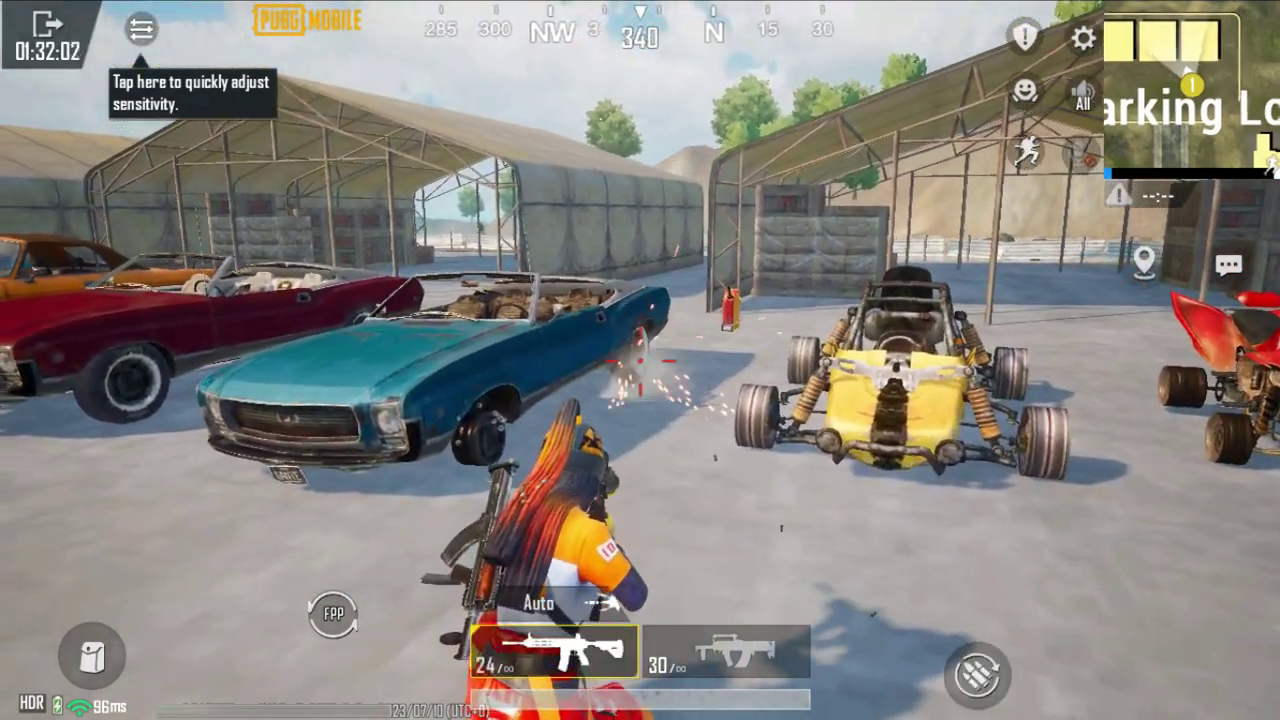
pyautogui.press('r')
pyautogui.press('c')
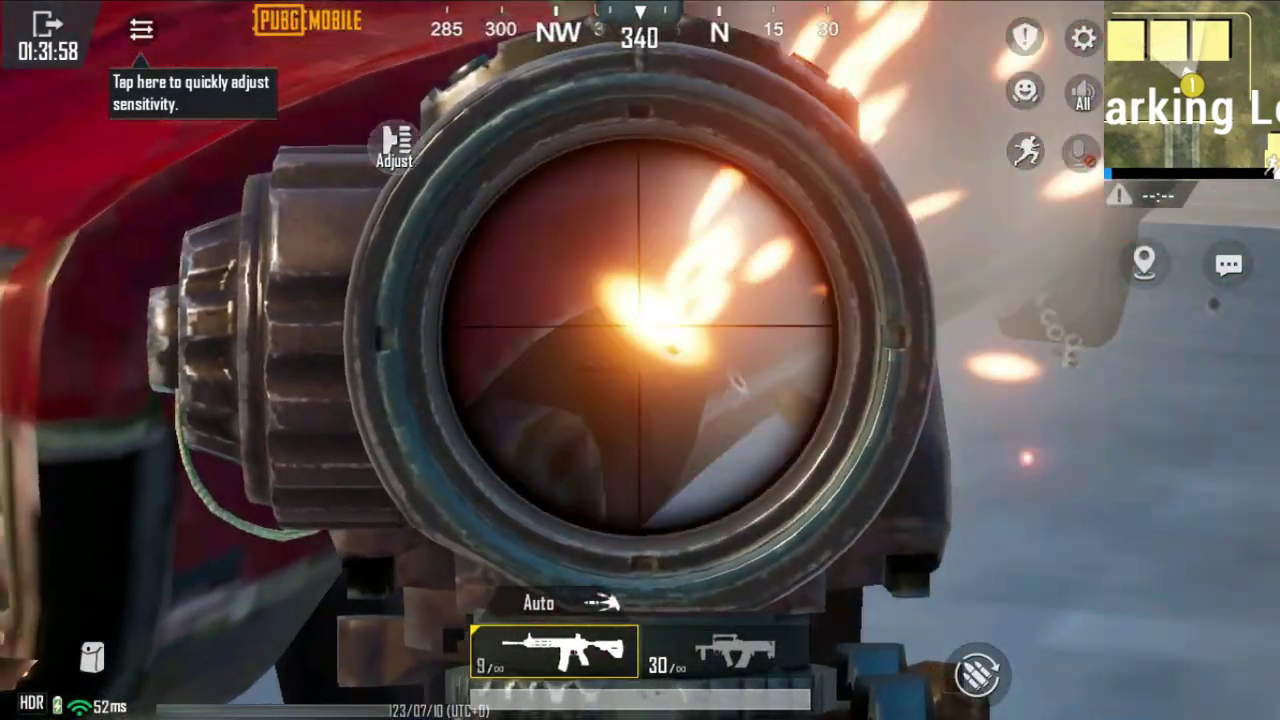
pyautogui.press('r')
pyautogui.press('a')
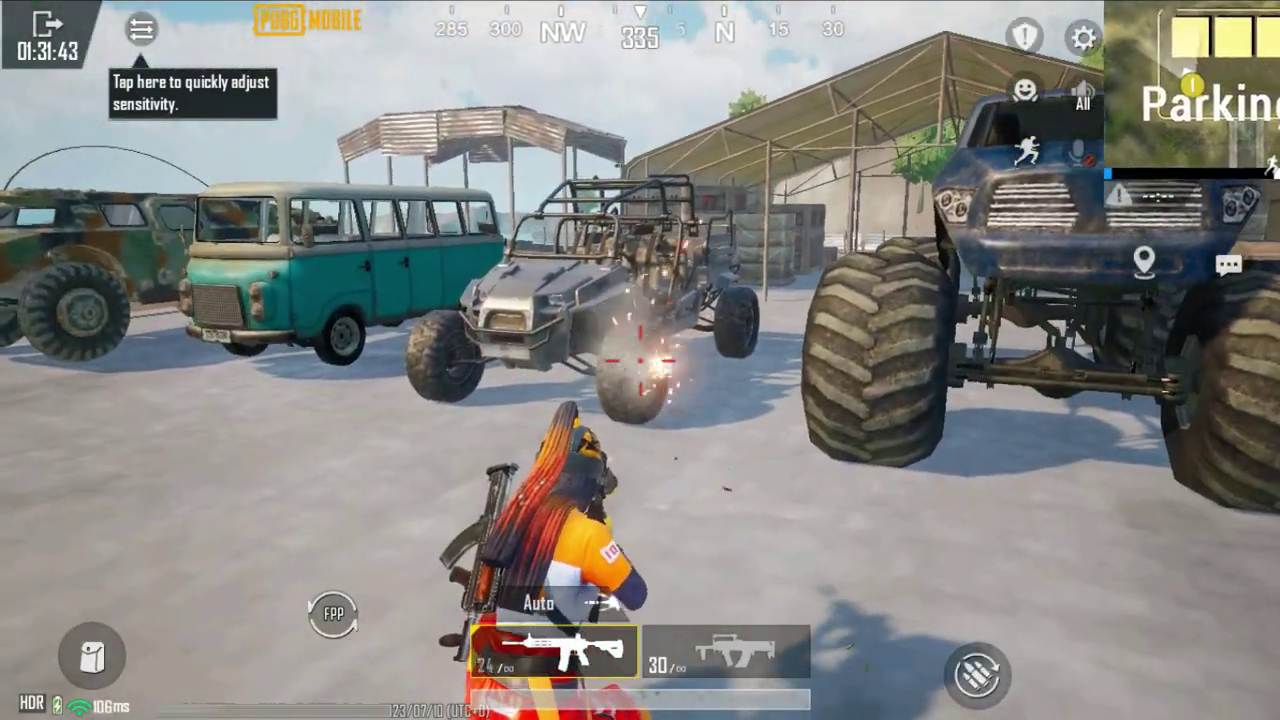
pyautogui.rightClick(640, 360)
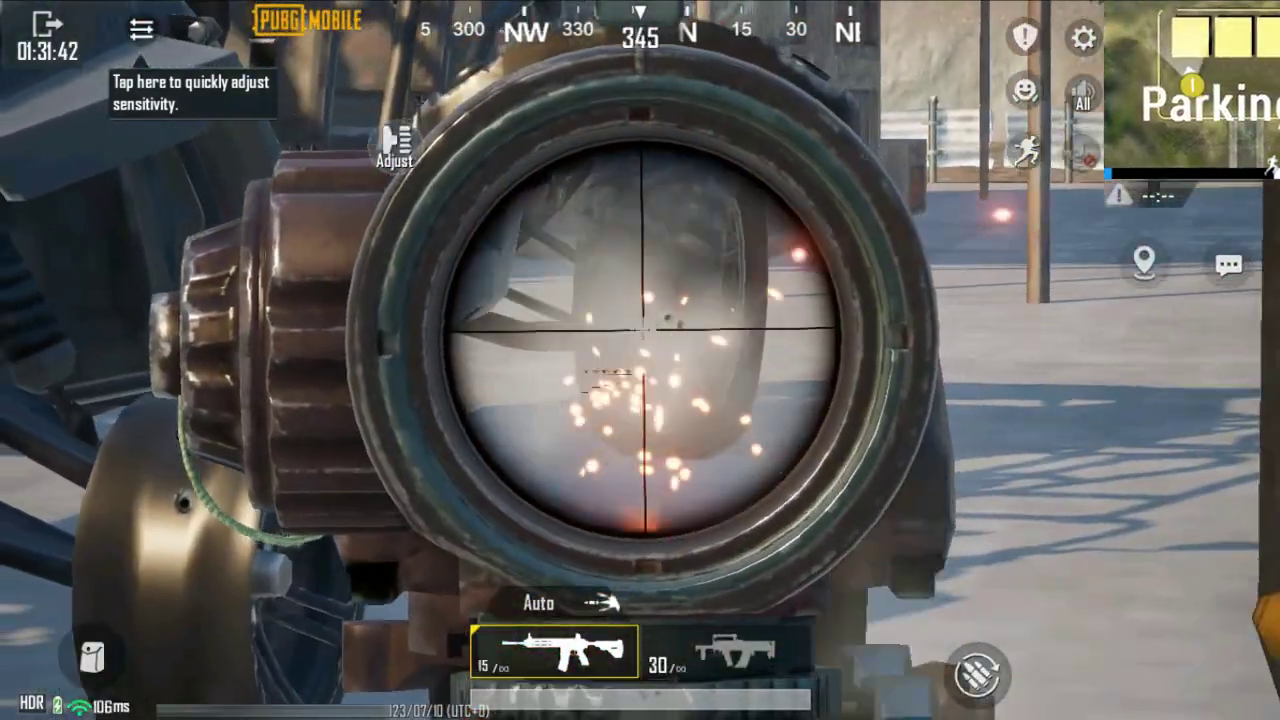
pyautogui.press('a')
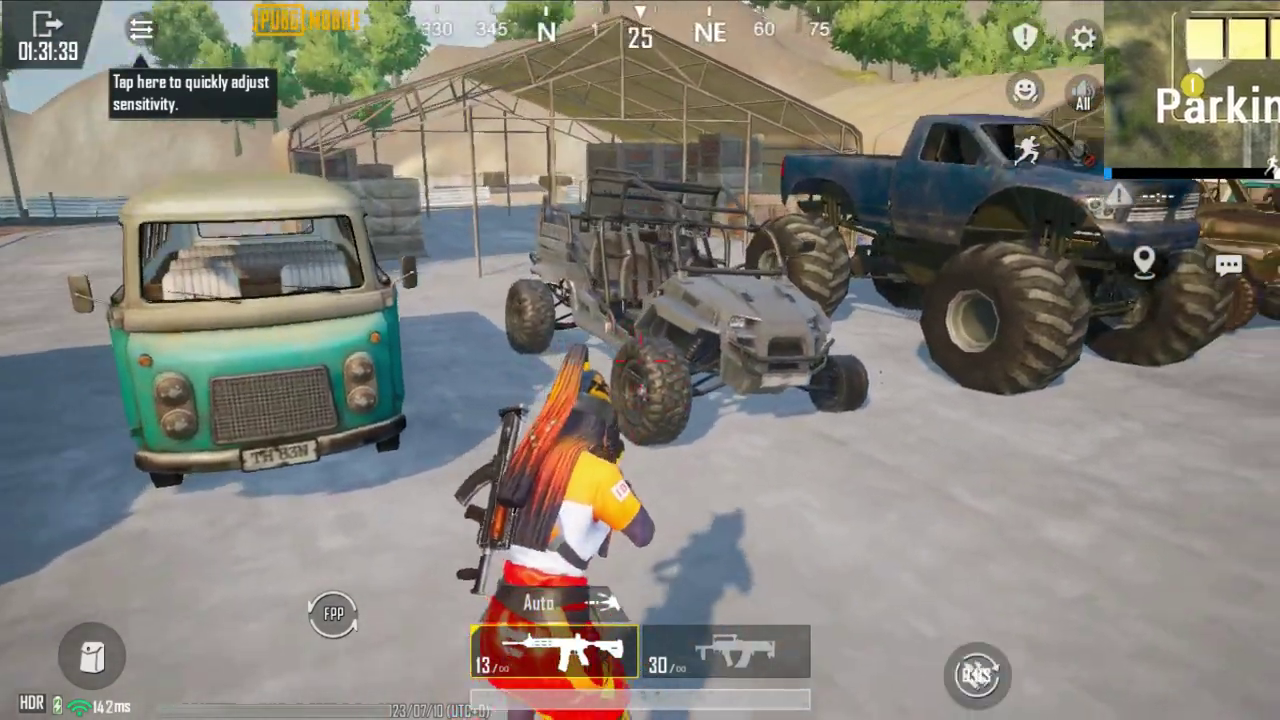
pyautogui.click(640, 360)
pyautogui.press('r')
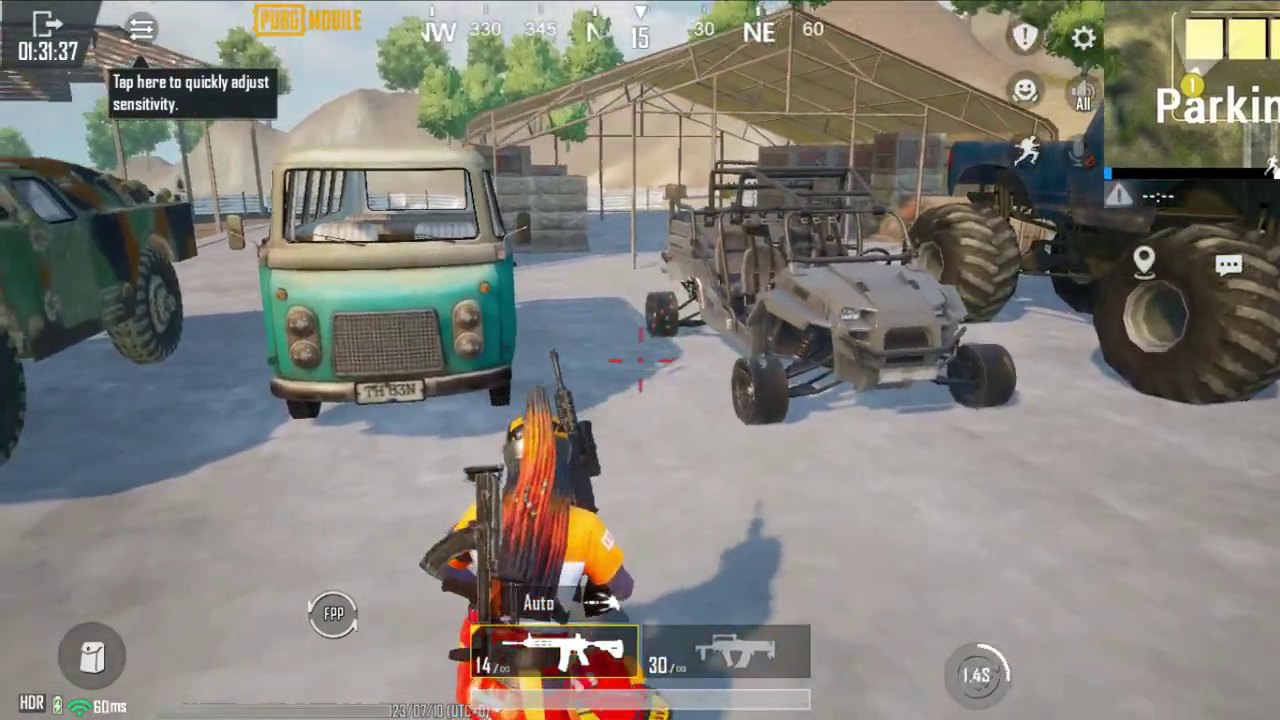
pyautogui.press('a')
pyautogui.press('d')
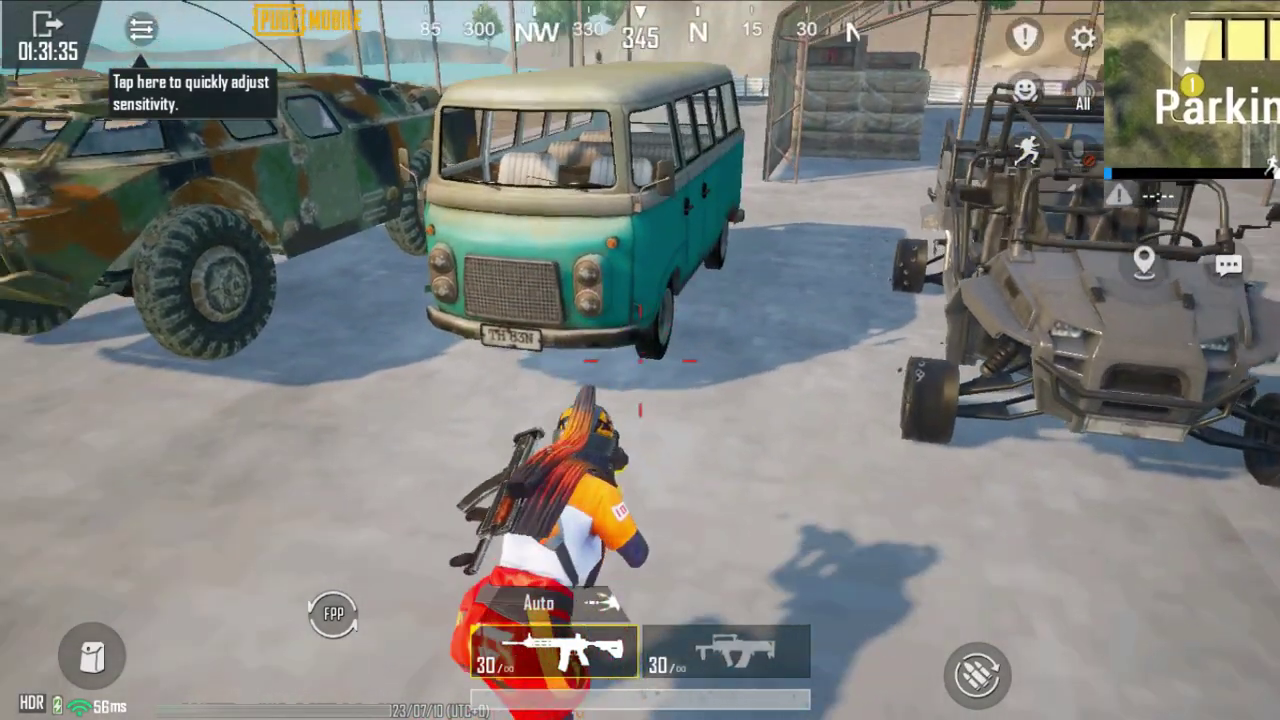
pyautogui.click(640, 360)
pyautogui.rightClick(640, 360)
pyautogui.click(640, 360)
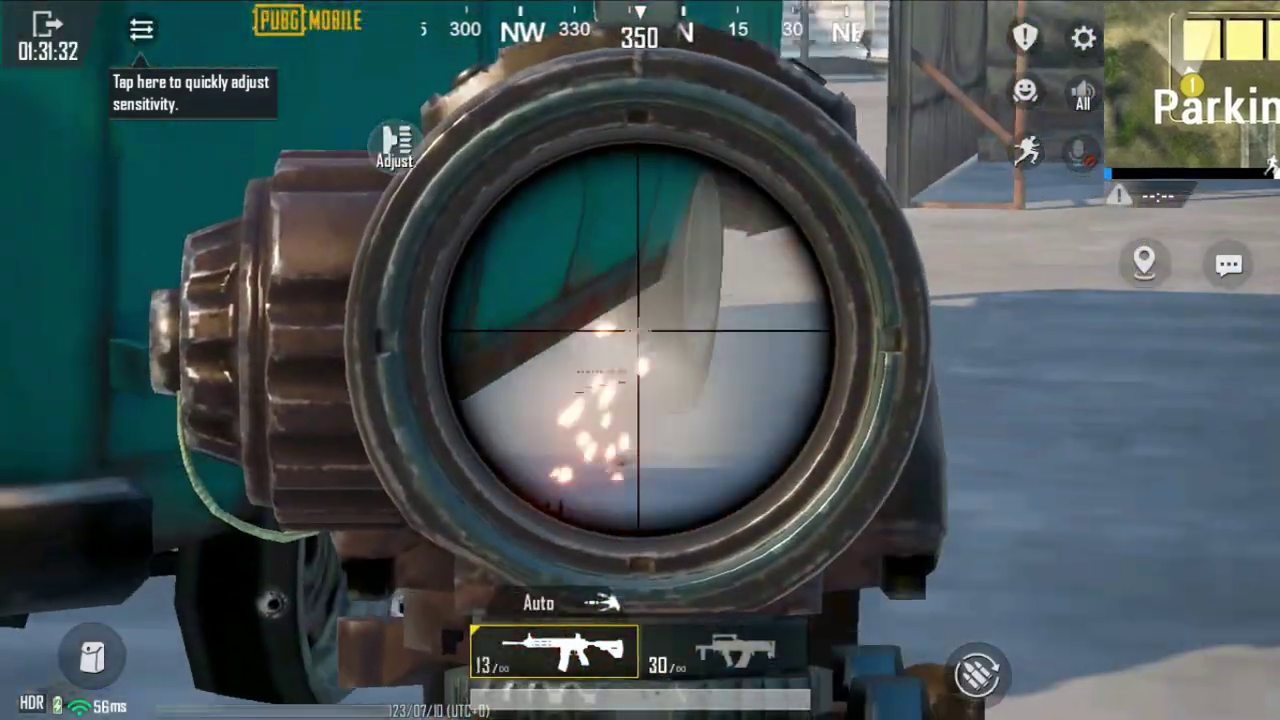
pyautogui.rightClick(640, 360)
pyautogui.press('r')
pyautogui.press('a')
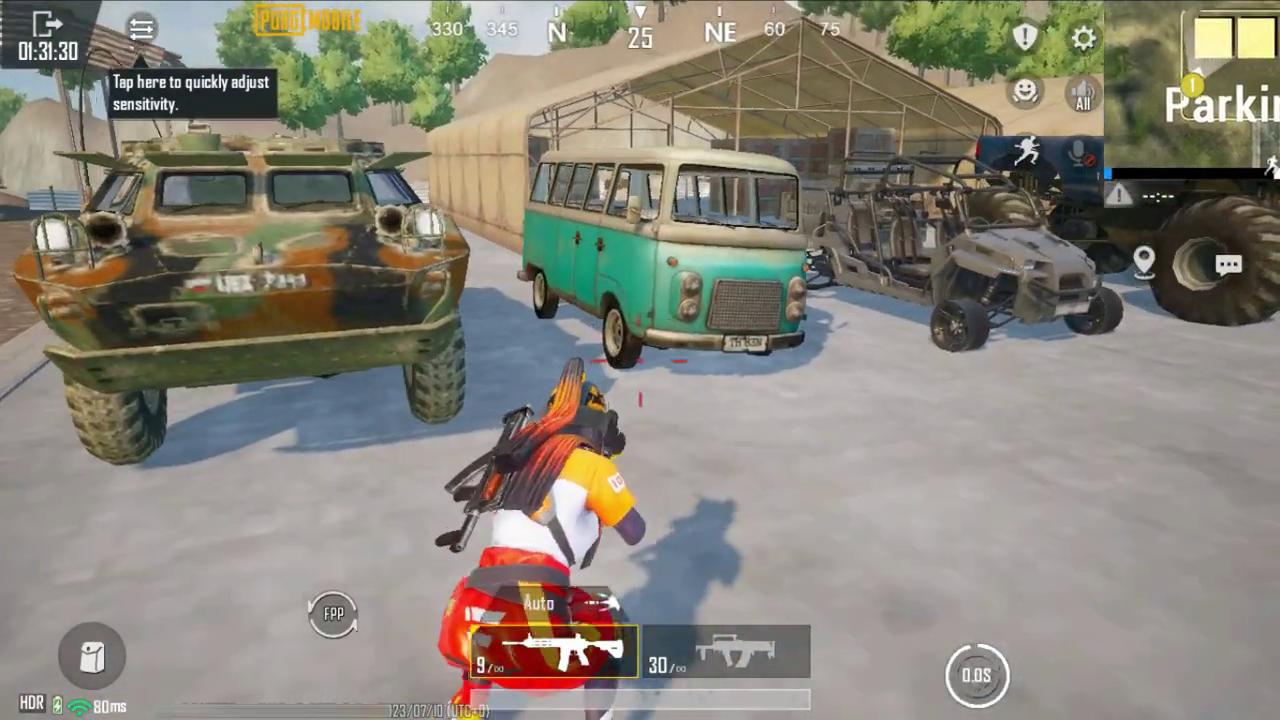
pyautogui.click(640, 360)
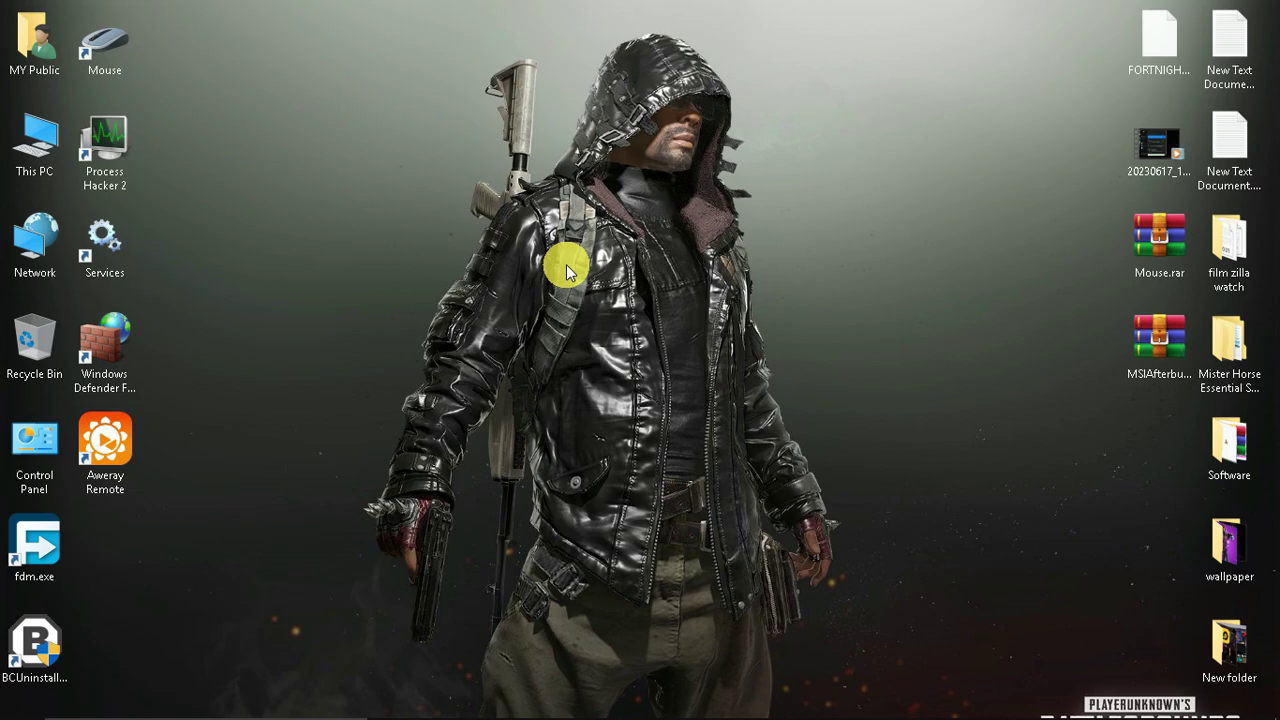
# Create a system restore point with the description "ASDAS" from the computer's System Protection settings.
pyautogui.rightClick(55, 148)
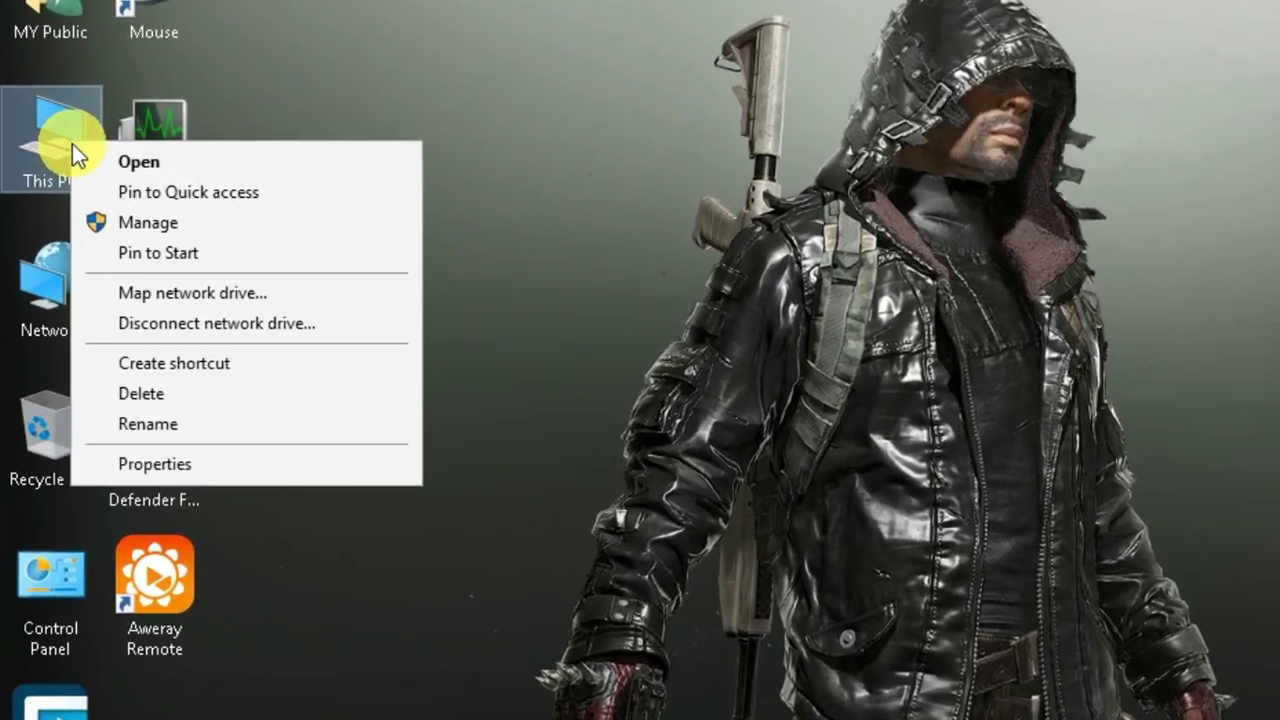
pyautogui.click(117, 378)
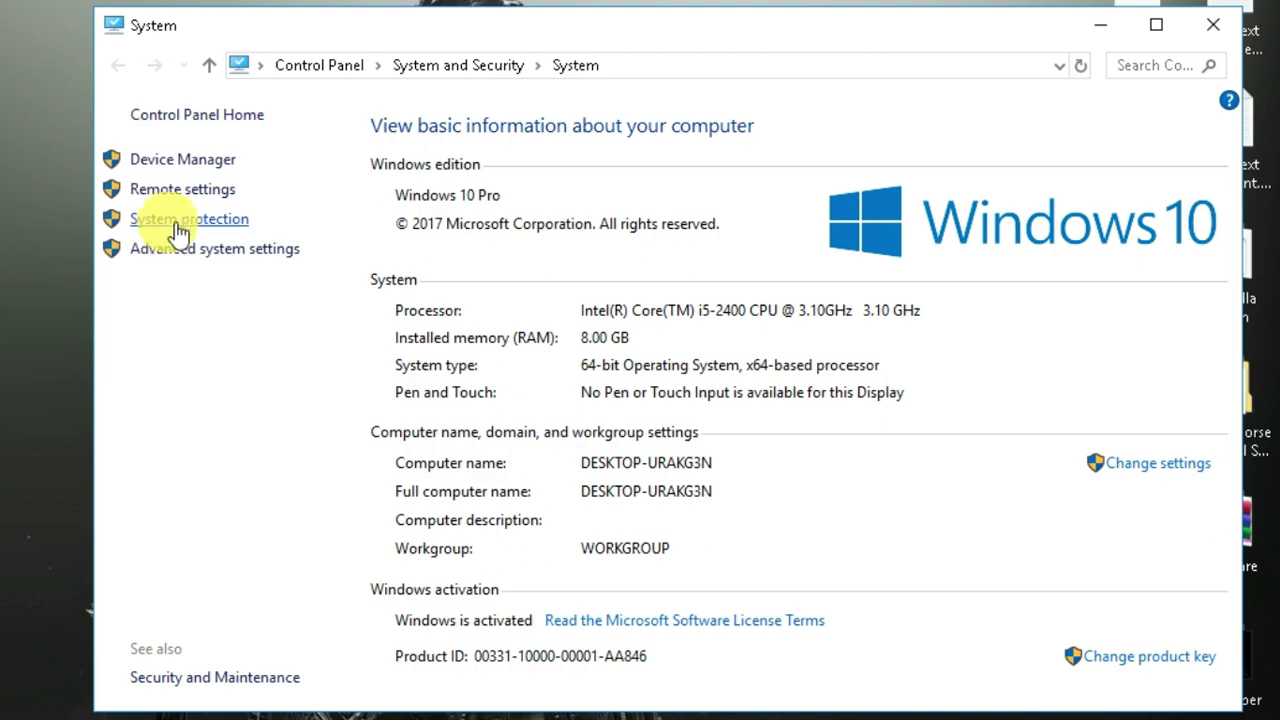
pyautogui.click(179, 220)
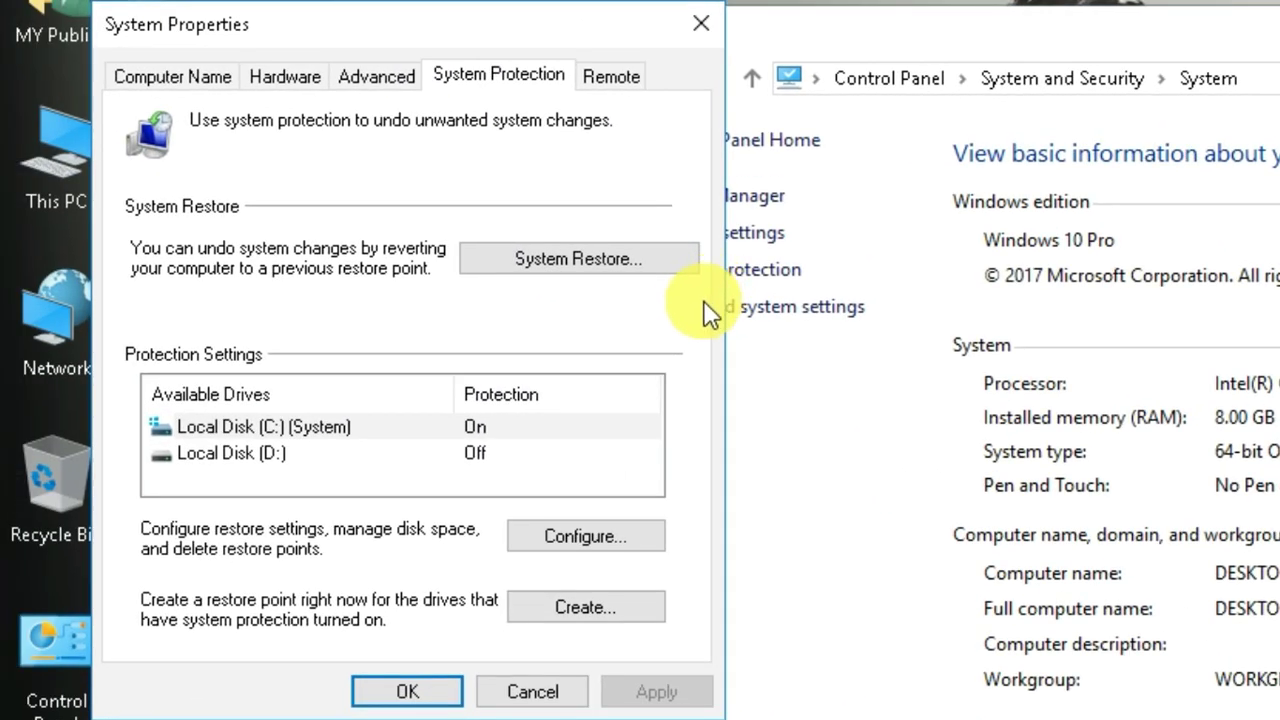
pyautogui.click(585, 607)
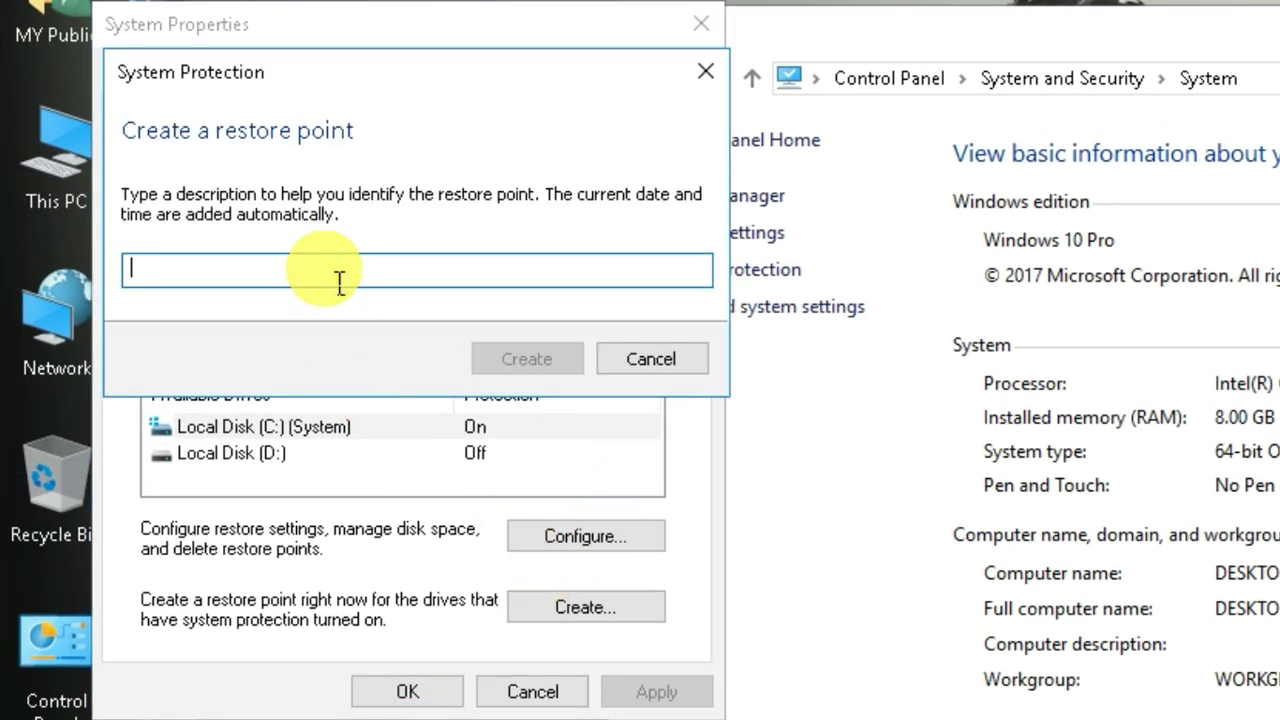
pyautogui.write('ASDAS')
pyautogui.click(512, 368)
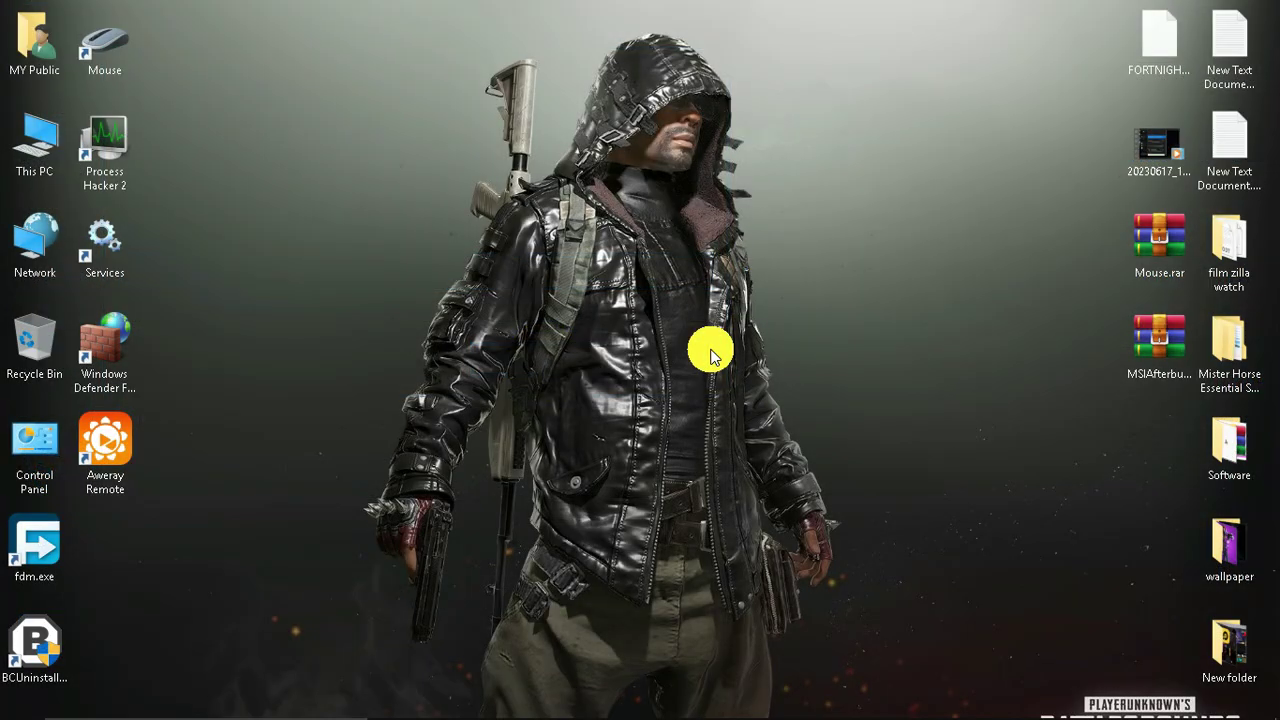
# Launch Performance Monitor with the Run command PERFMON and move its window nearer the middle of the desktop.
pyautogui.press('super+r')
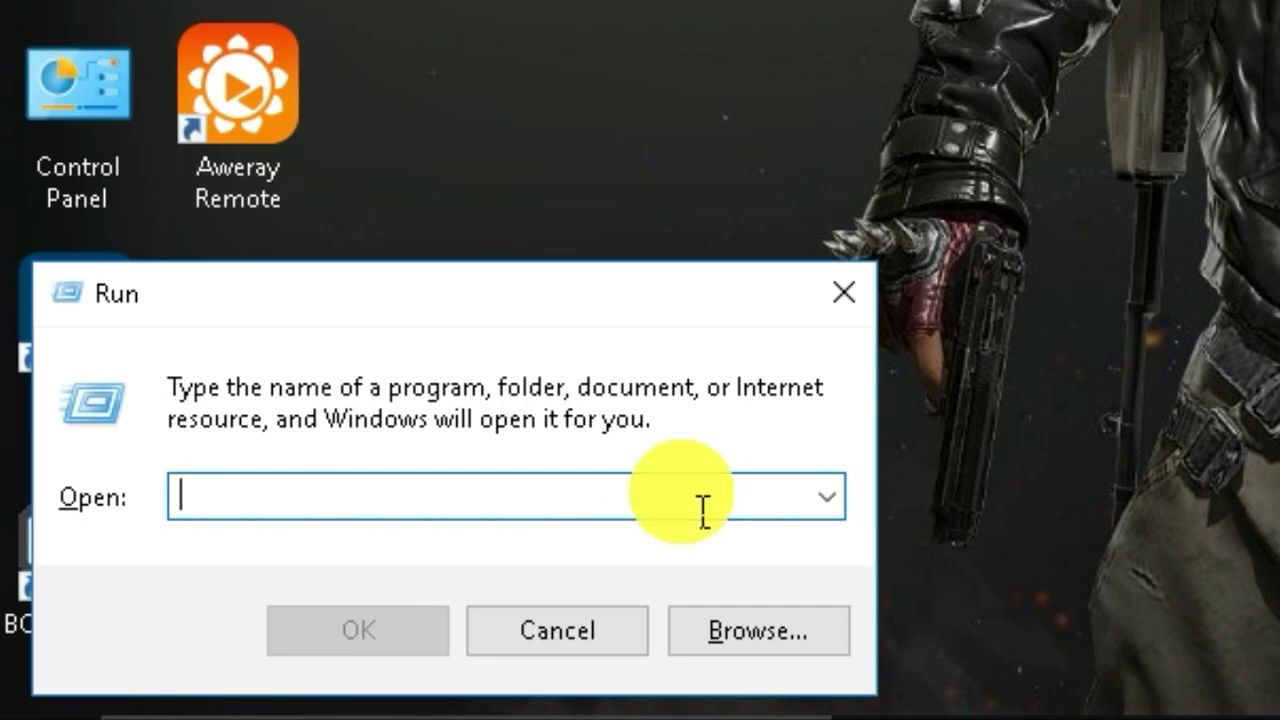
pyautogui.write('PERFMON')
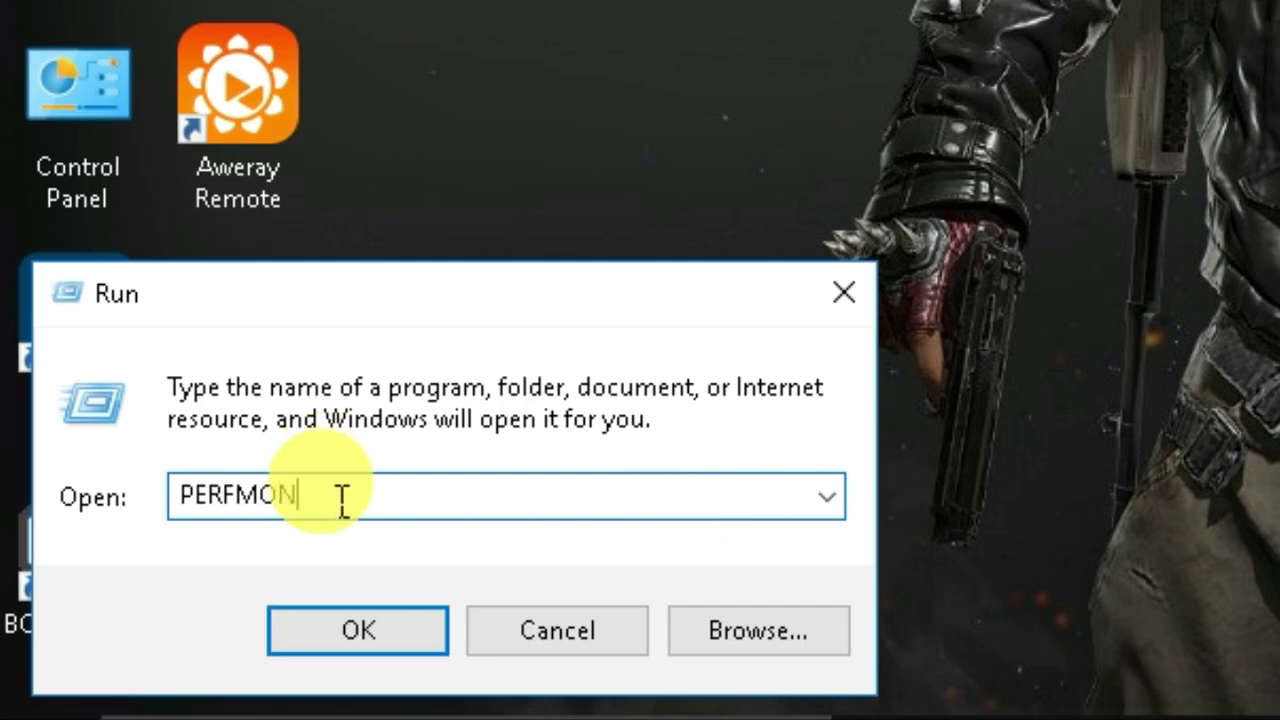
pyautogui.click(392, 640)
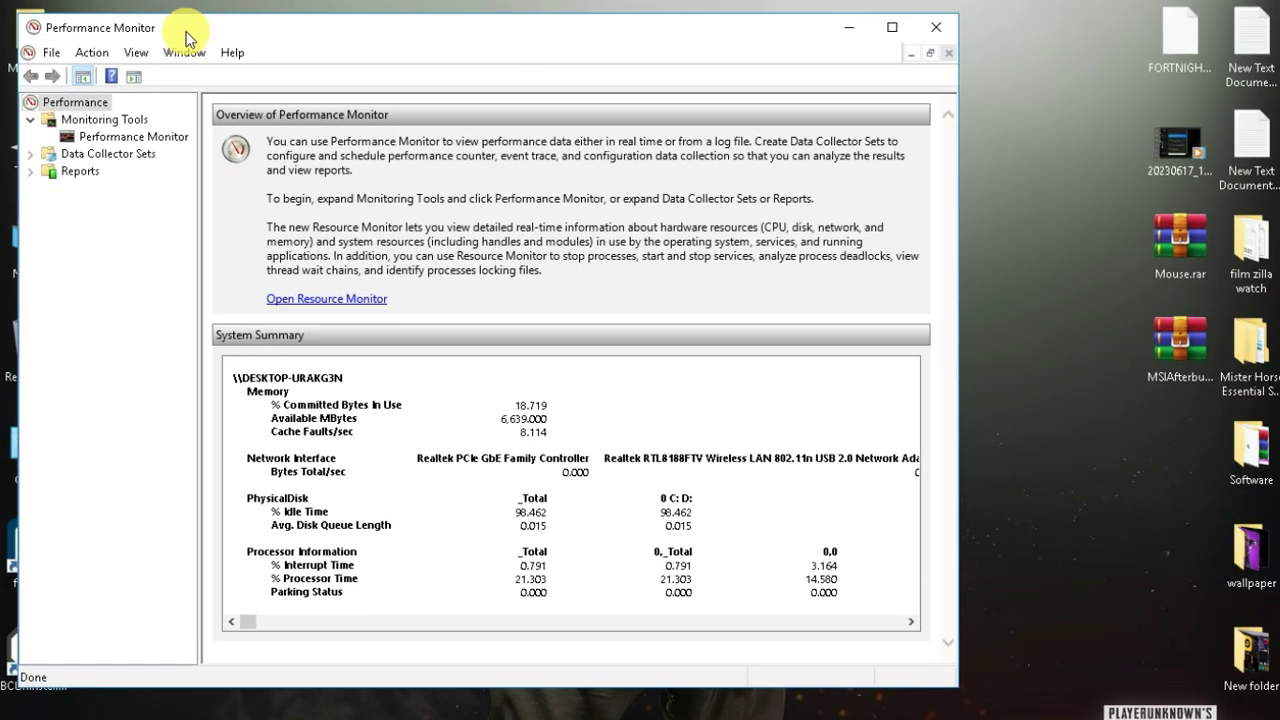
pyautogui.moveTo(185, 38); pyautogui.dragTo(393, 52)
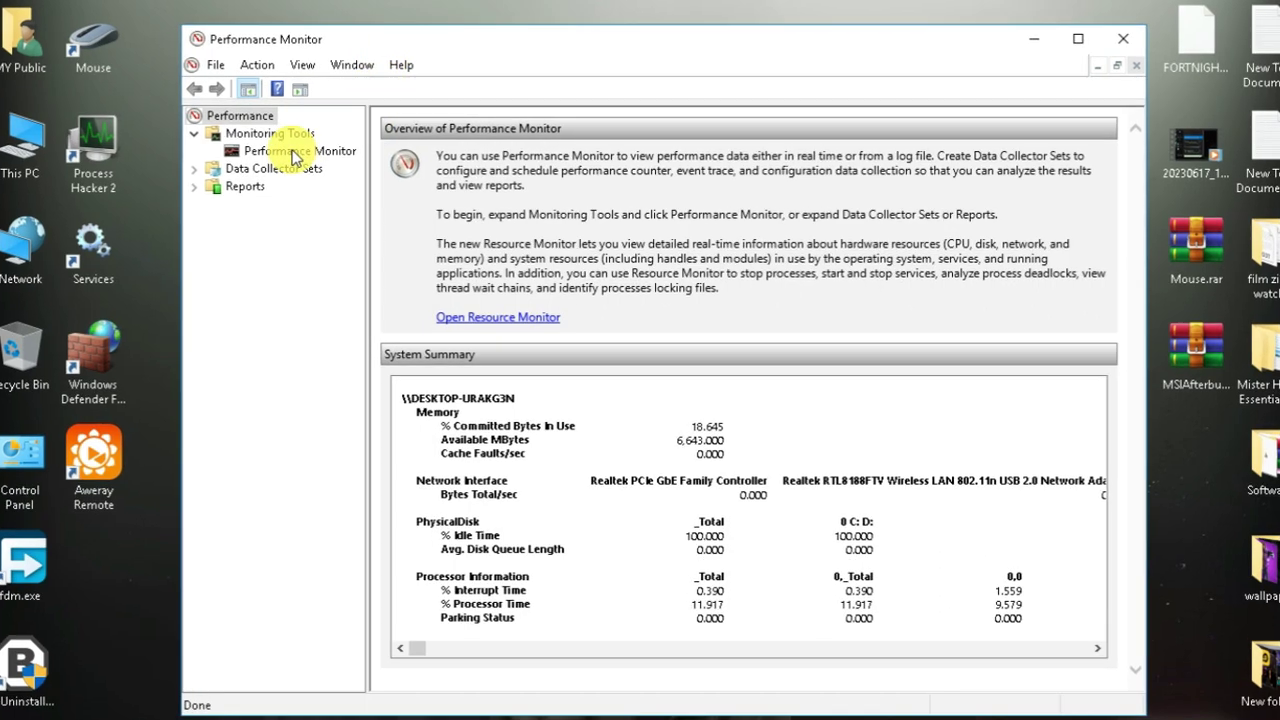
# Start a new data collector set in the User Defined group under Data Collector Sets.
pyautogui.click(255, 168)
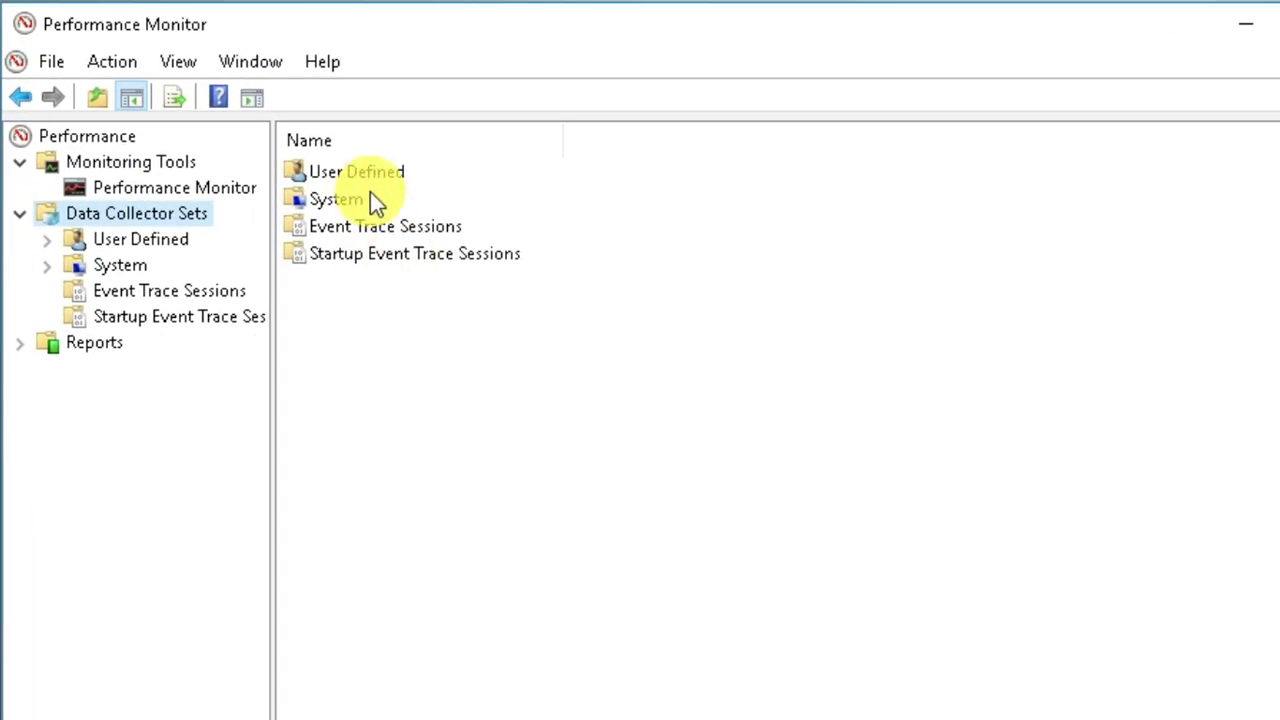
pyautogui.doubleClick(346, 175)
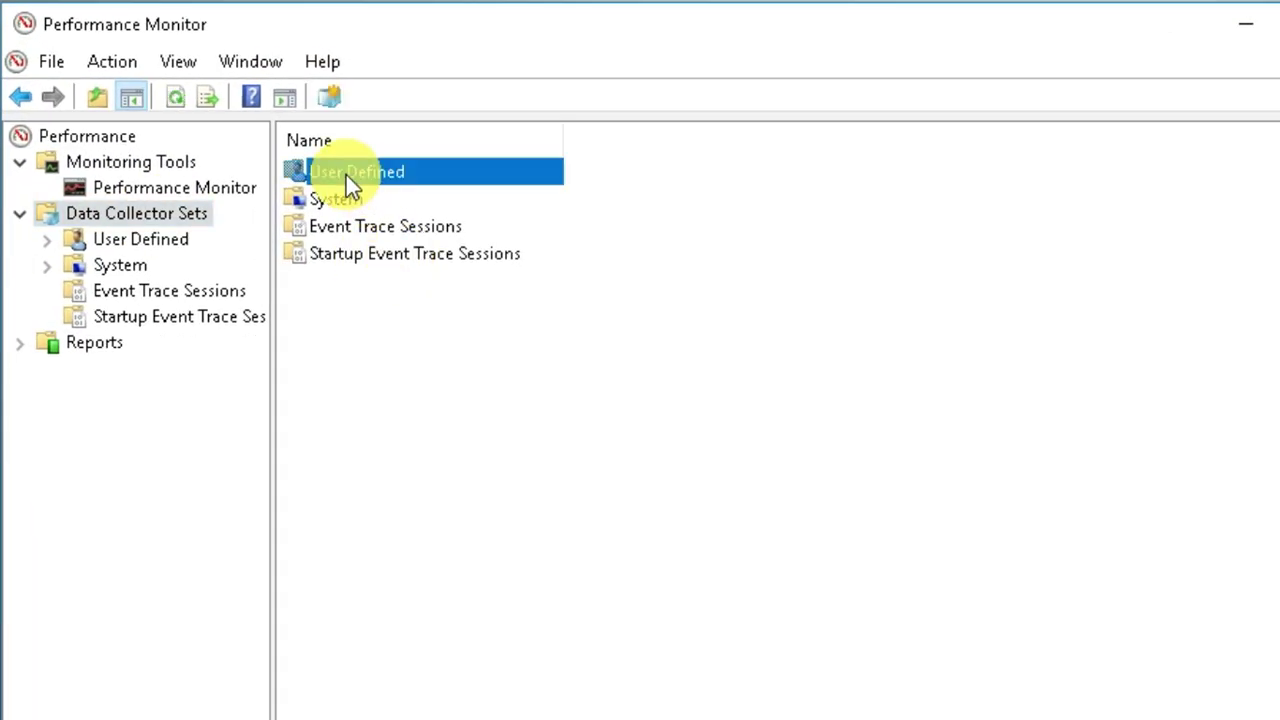
pyautogui.rightClick(586, 318)
pyautogui.moveTo(649, 338)
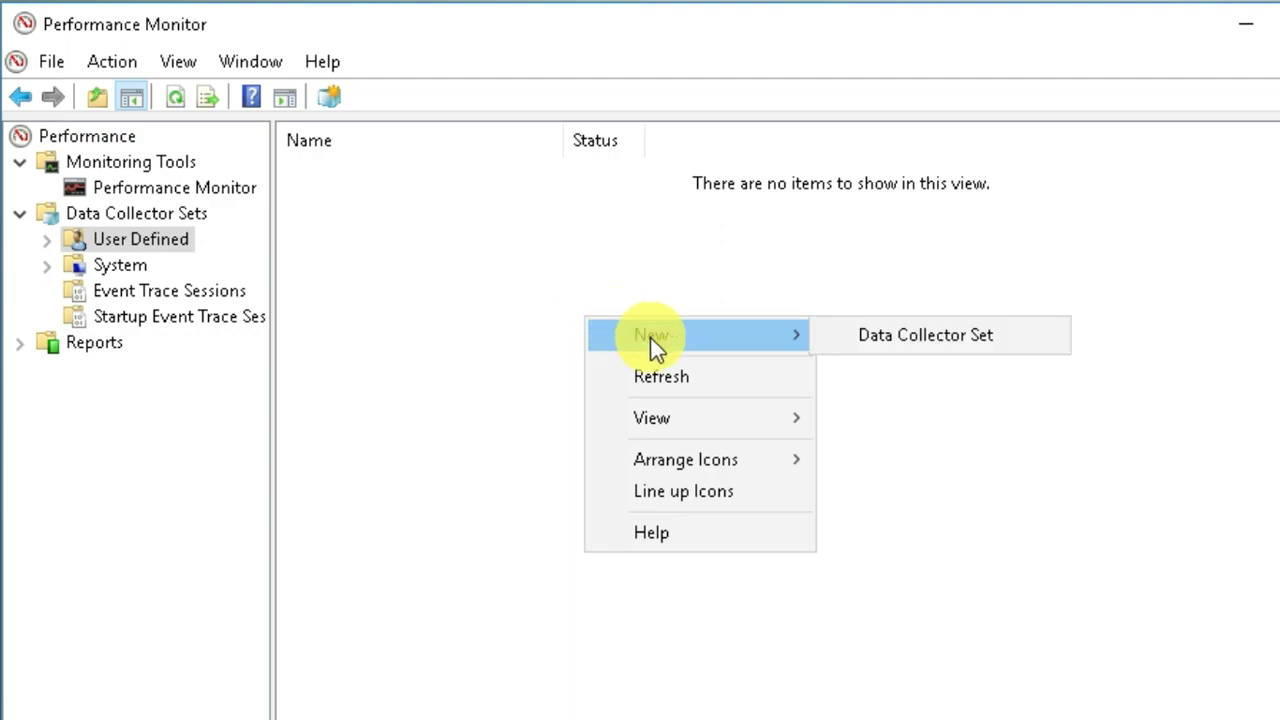
pyautogui.click(889, 337)
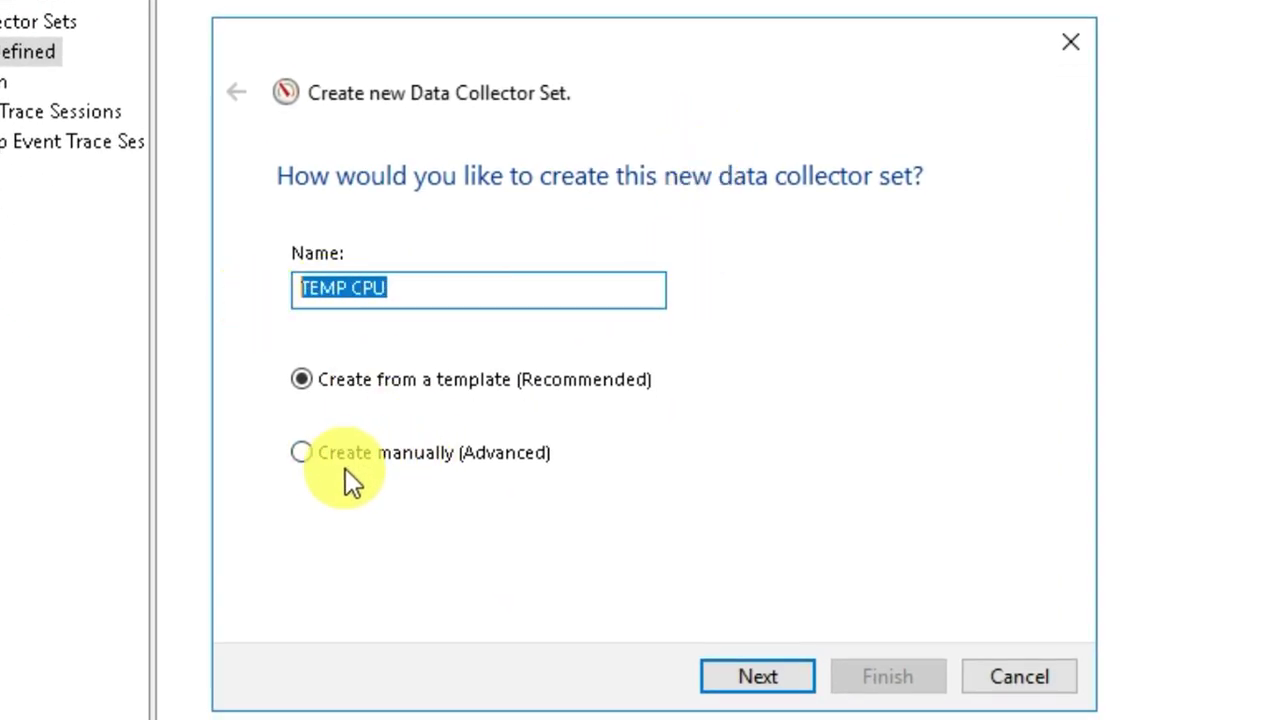
# Set the TEMP CPU collector set to manual creation and include performance counter data logs.
pyautogui.click(337, 460)
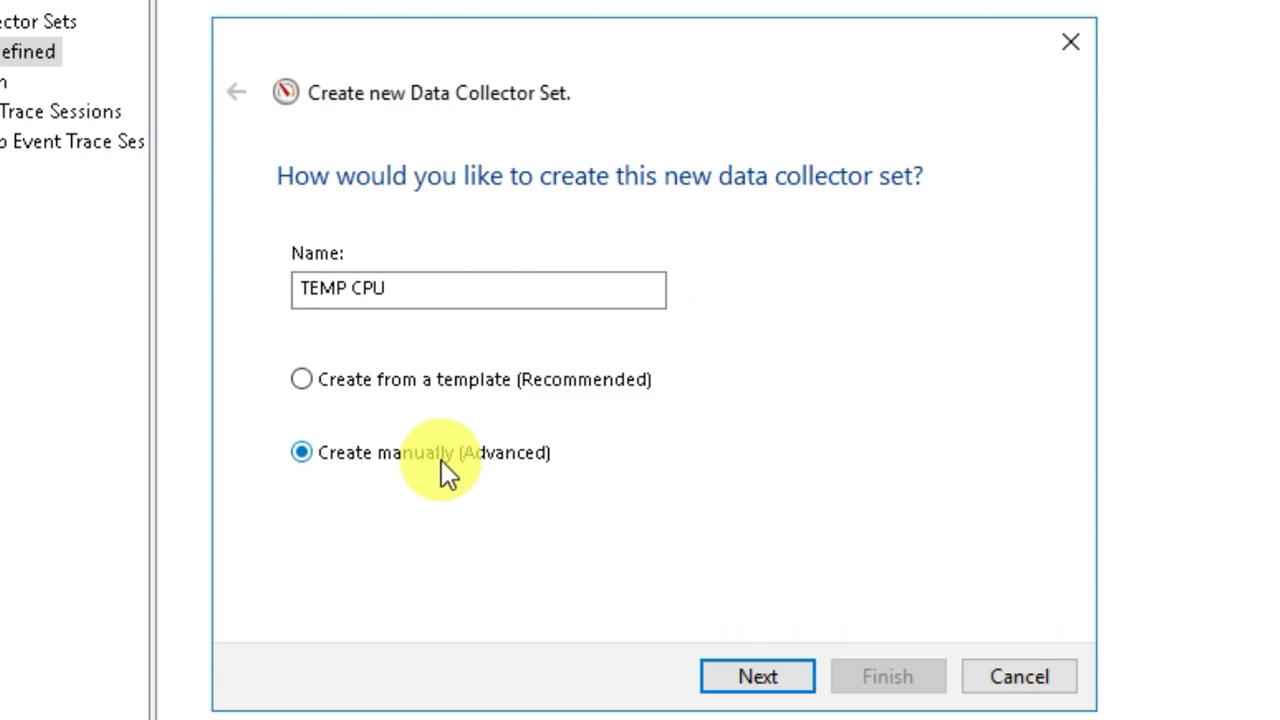
pyautogui.click(786, 674)
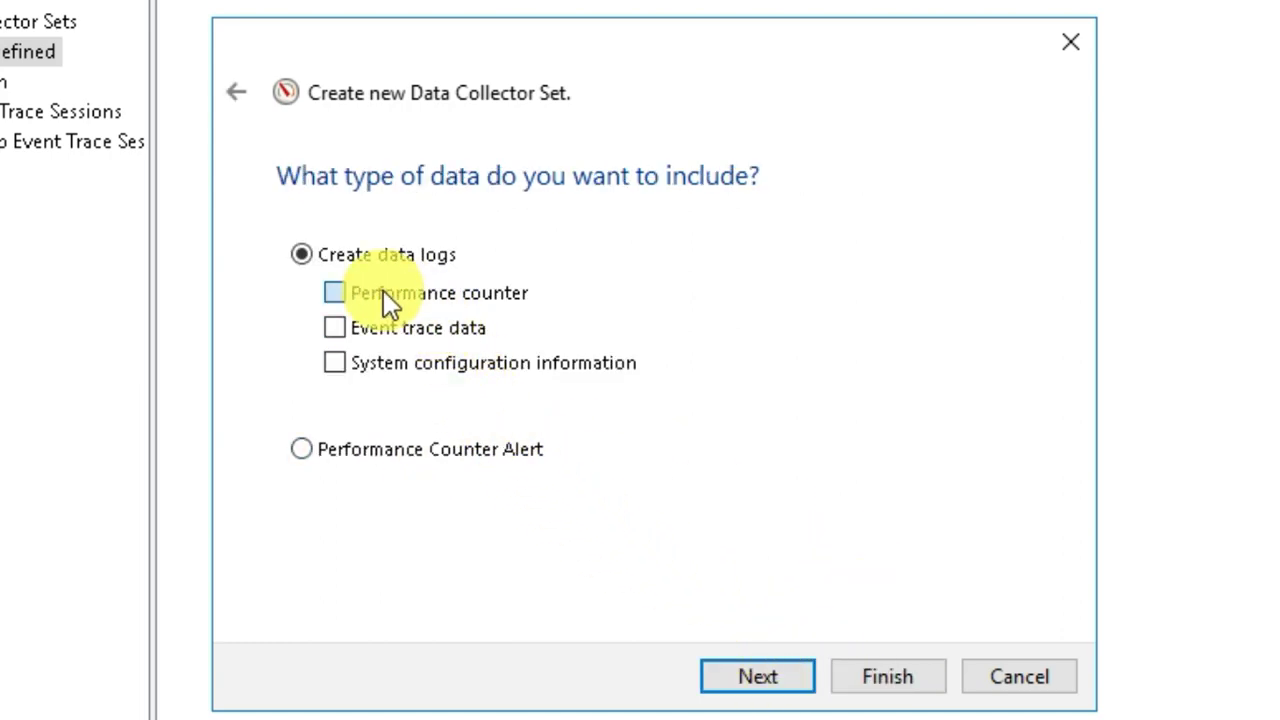
pyautogui.click(384, 294)
pyautogui.click(760, 684)
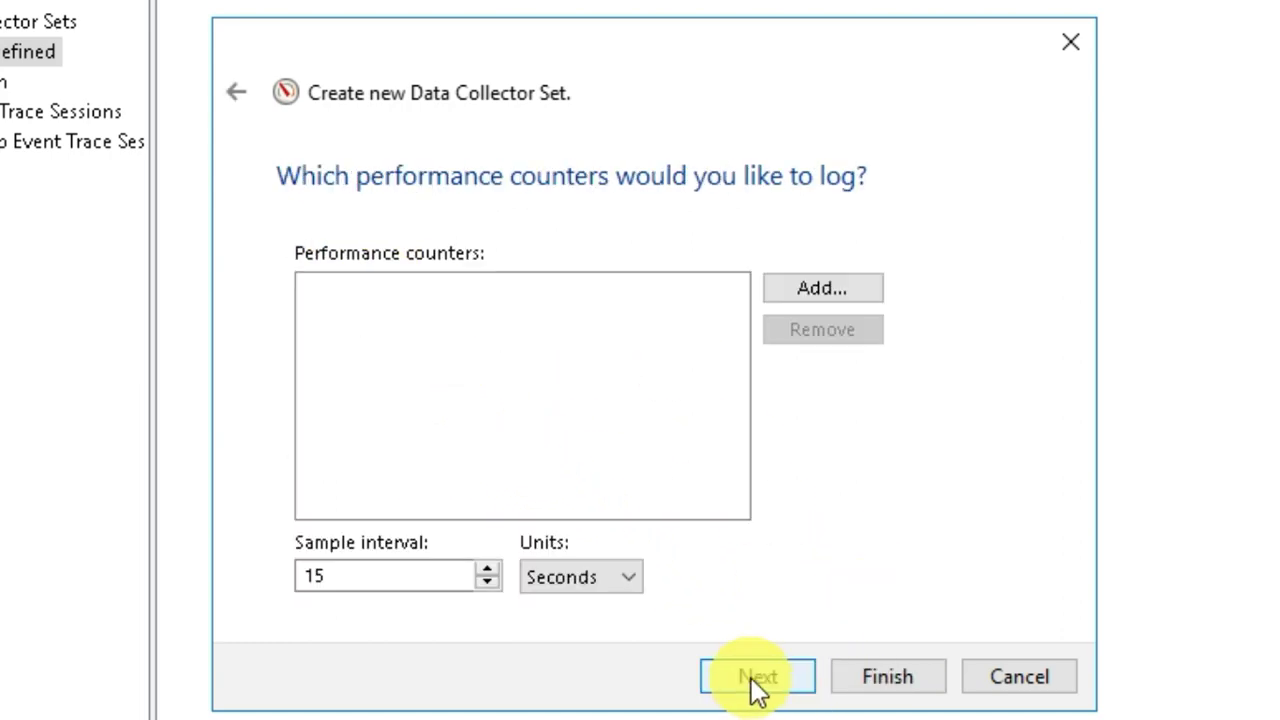
# Add all Processor counters for instance 3 to the counters logged by the collector set.
pyautogui.click(812, 298)
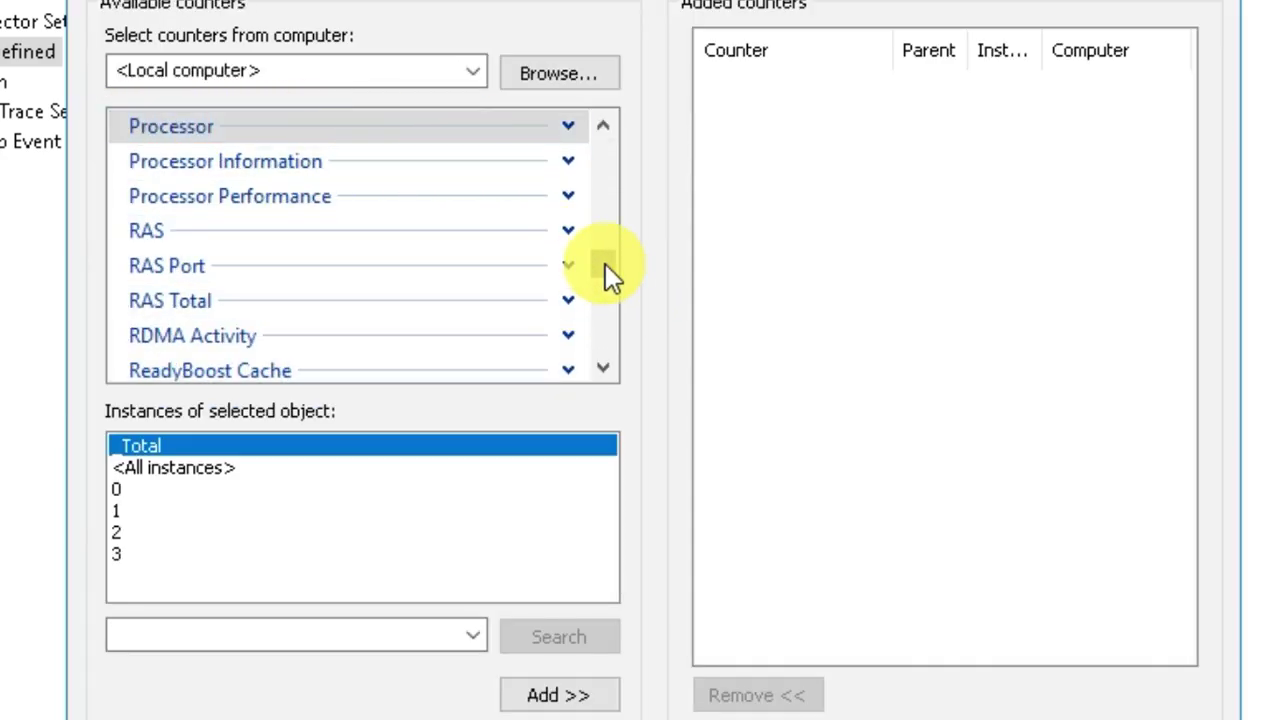
pyautogui.scroll(2, 605, 264)
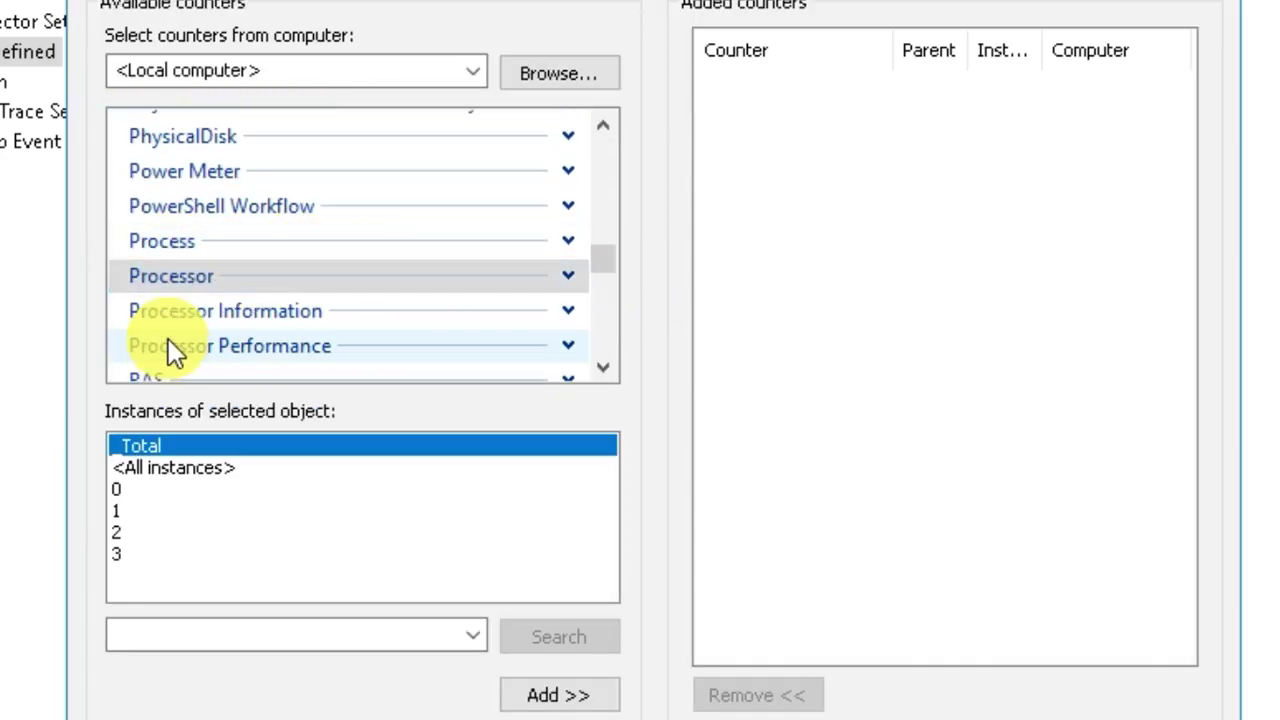
pyautogui.click(228, 565)
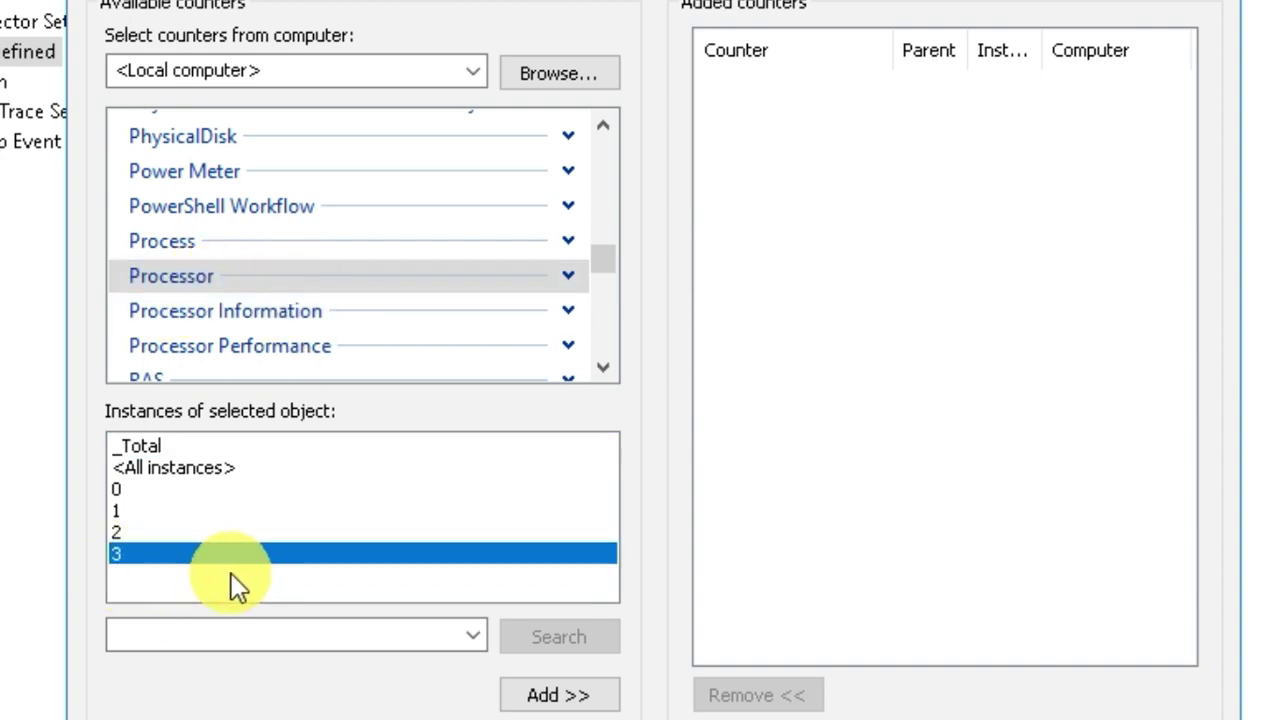
pyautogui.click(555, 694)
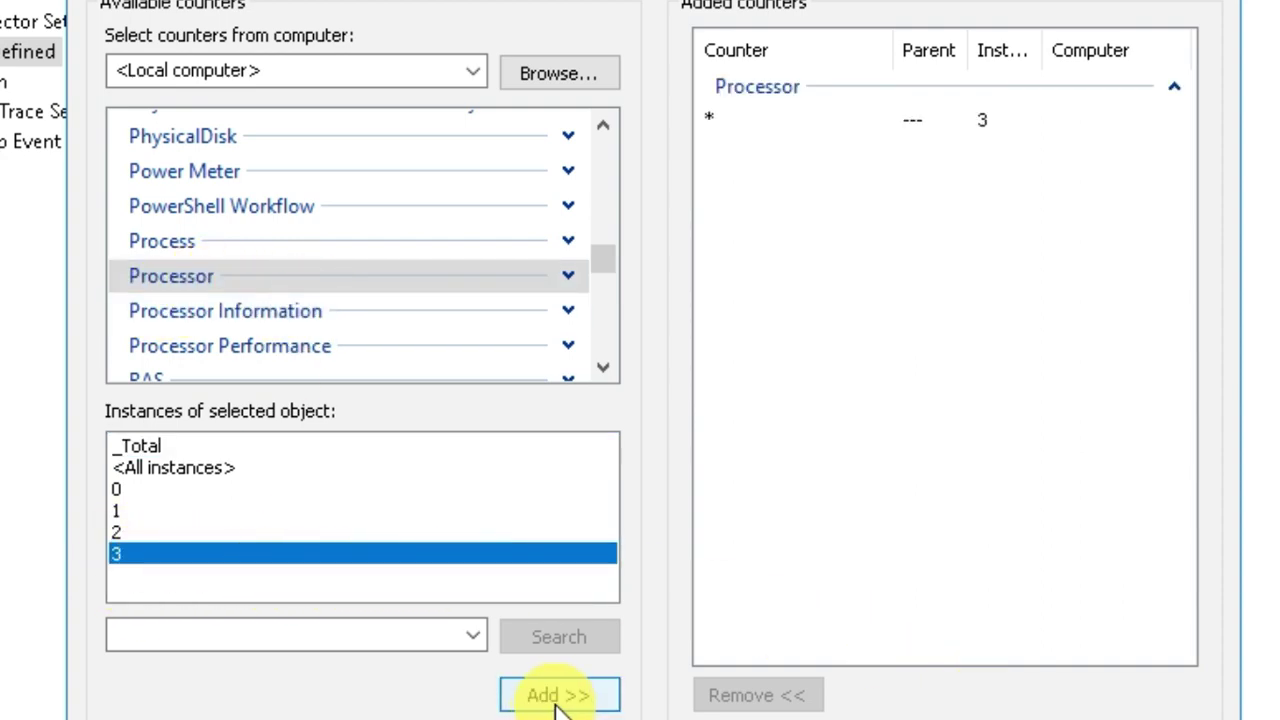
pyautogui.click(867, 125)
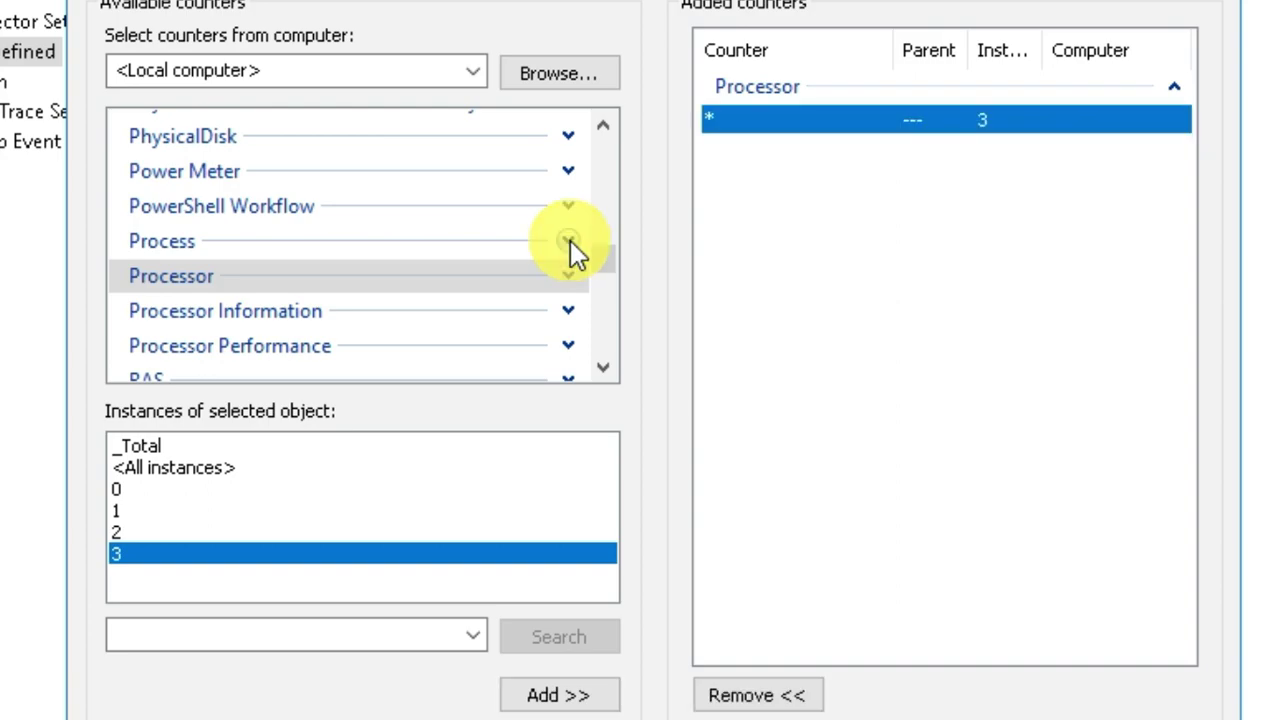
# Expand the Process counters and add all of them for the _Total instance.
pyautogui.click(568, 240)
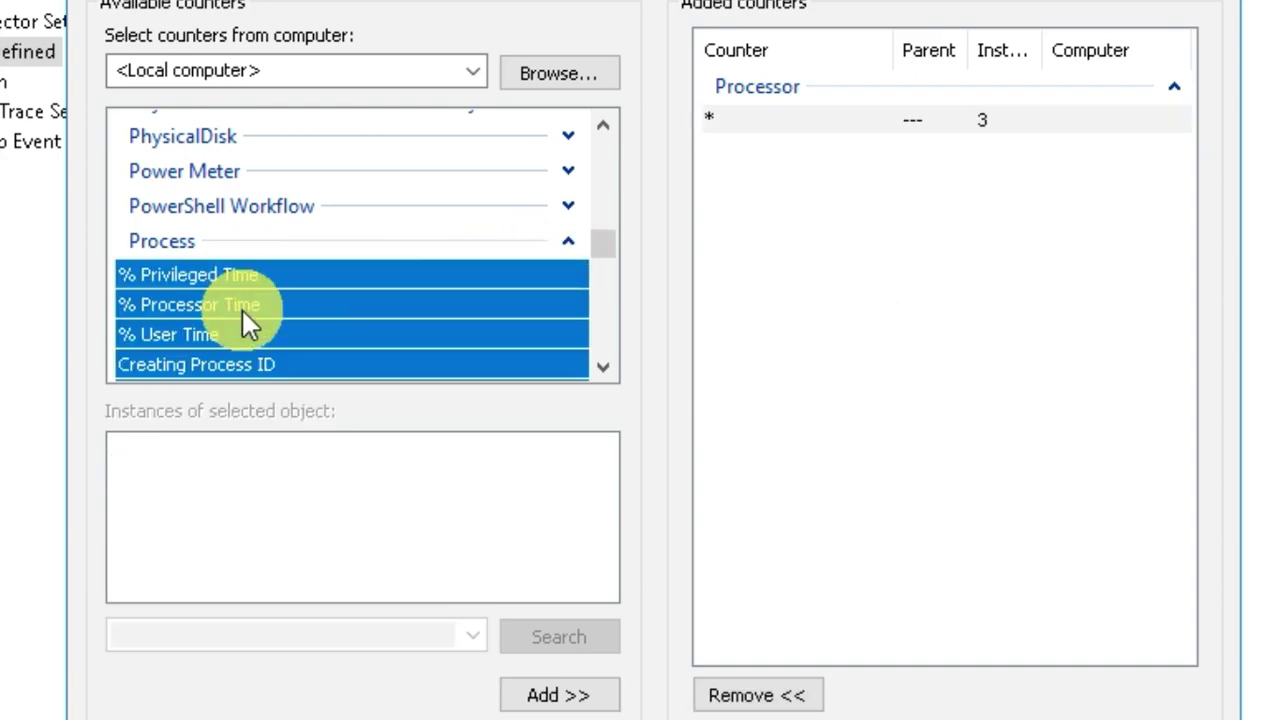
pyautogui.scroll(-3, 322, 289)
pyautogui.scroll(2, 322, 289)
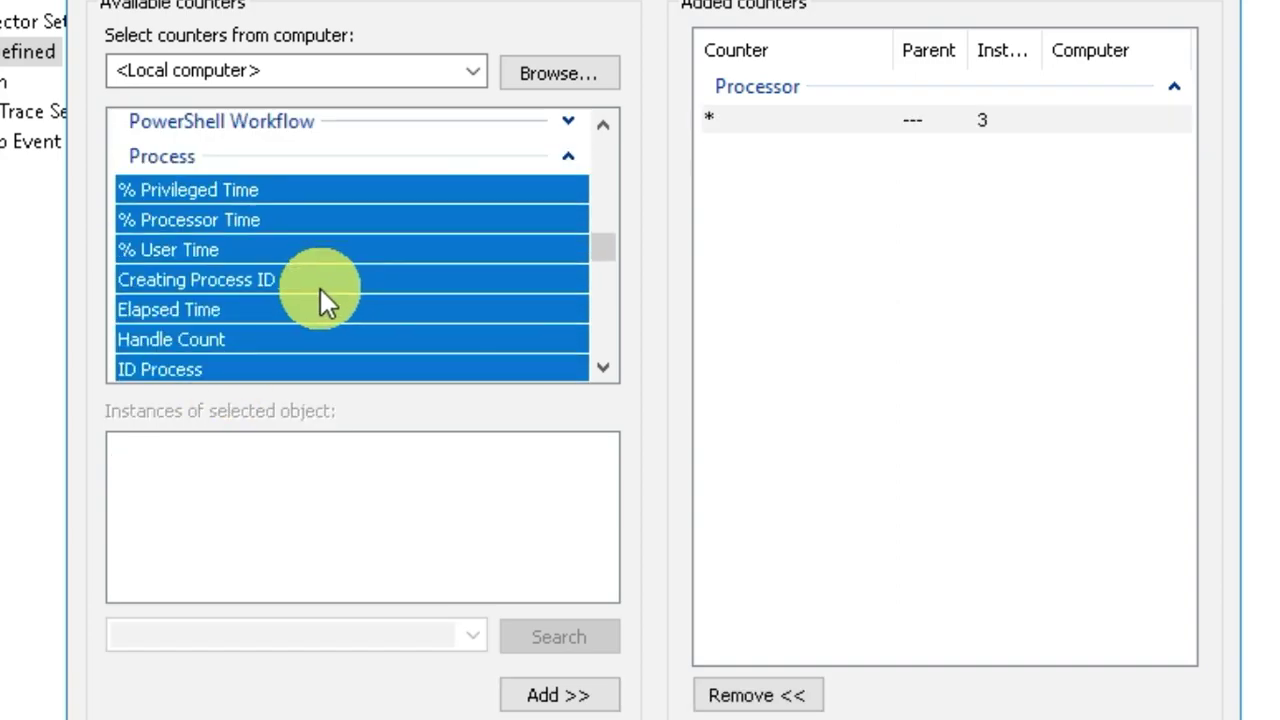
pyautogui.scroll(1, 320, 288)
pyautogui.doubleClick(305, 249)
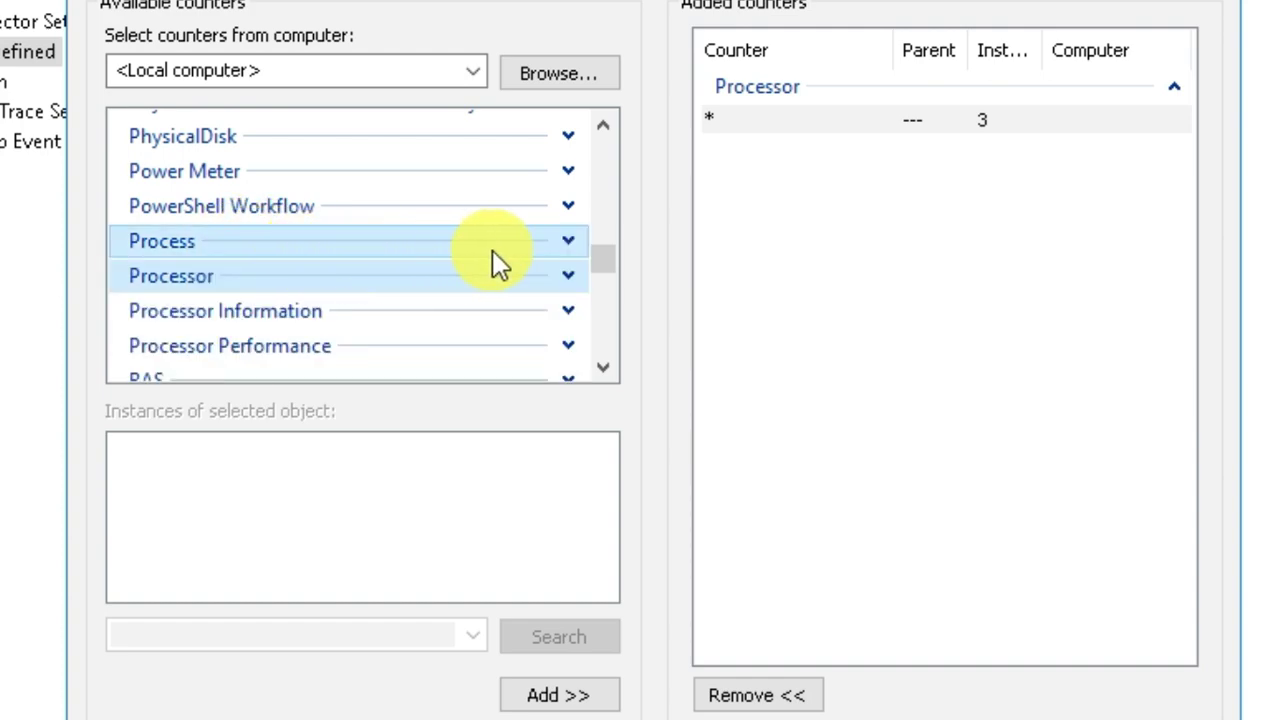
pyautogui.click(568, 250)
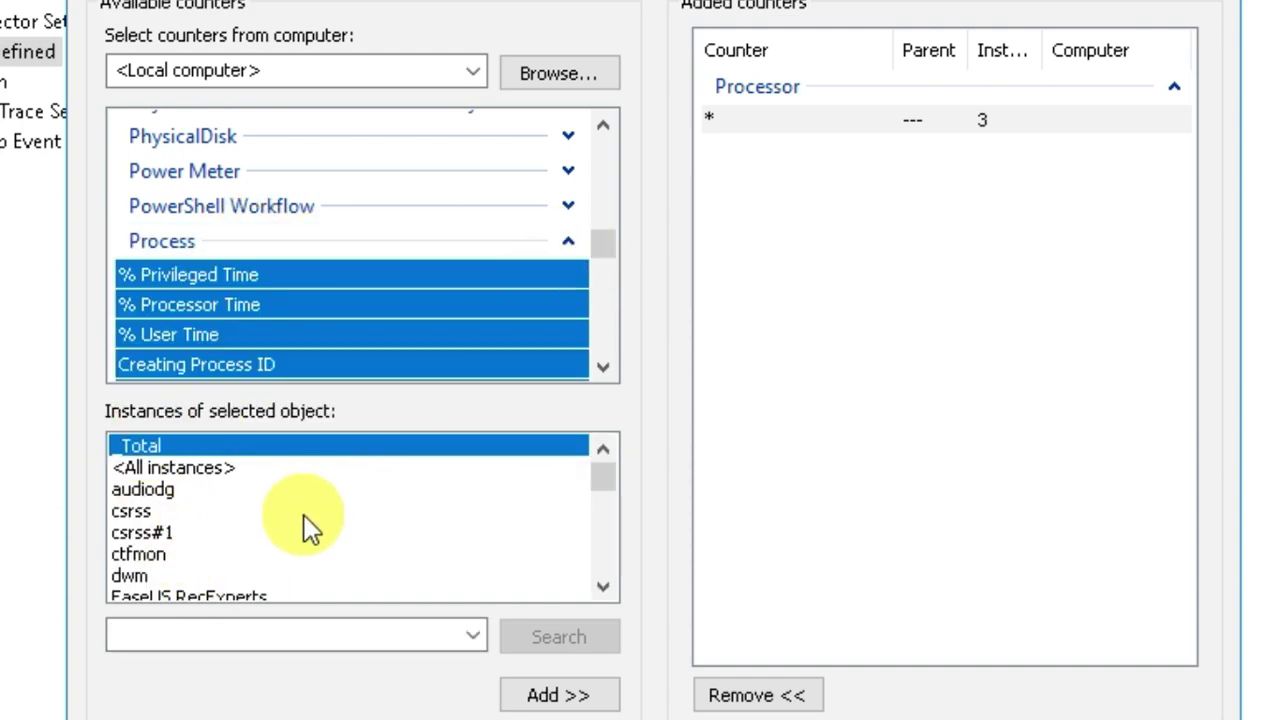
pyautogui.click(536, 694)
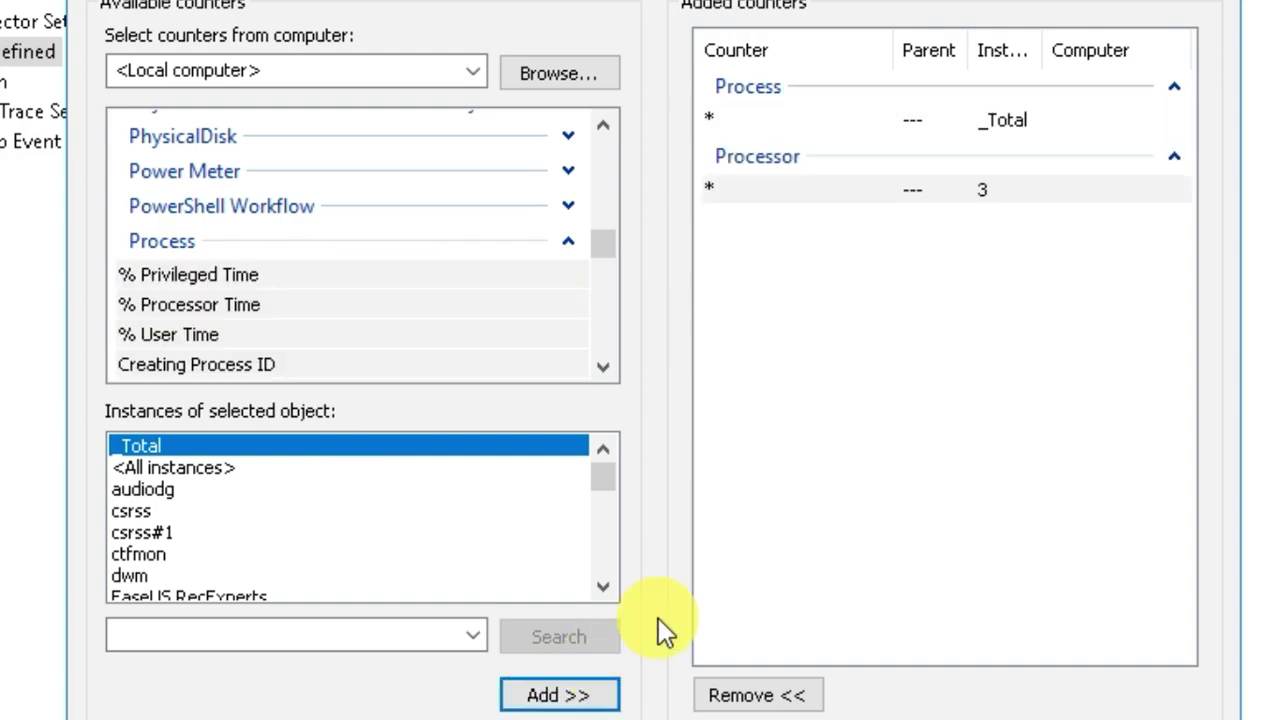
# Accept the added counters, keep the default root directory, and finish the TEMP CPU collector set with the save and close option.
pyautogui.click(946, 122)
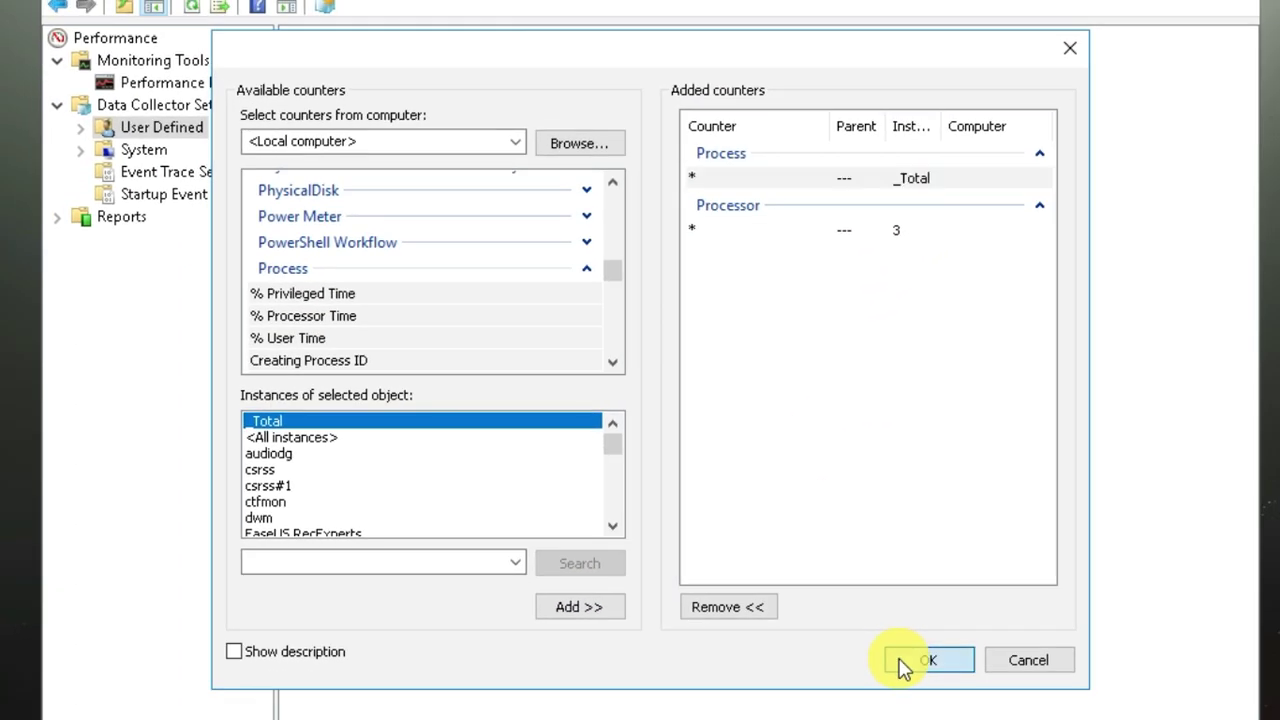
pyautogui.click(935, 689)
pyautogui.click(728, 596)
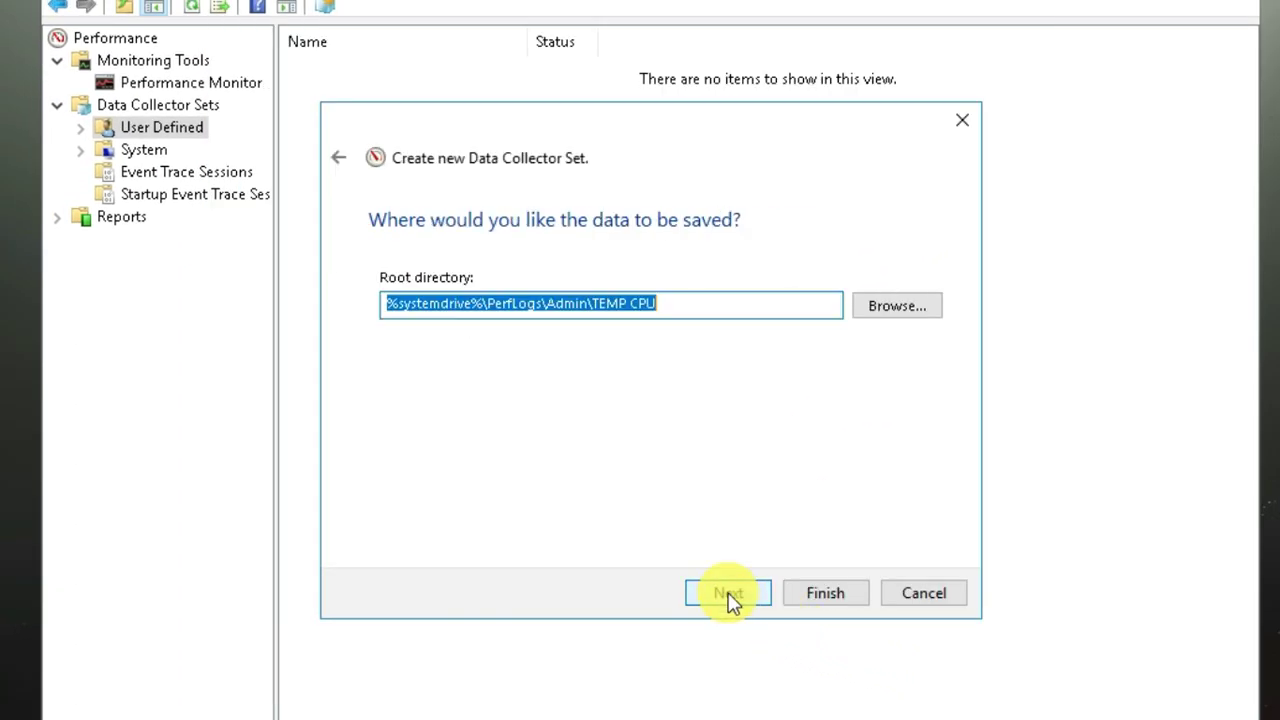
pyautogui.click(726, 593)
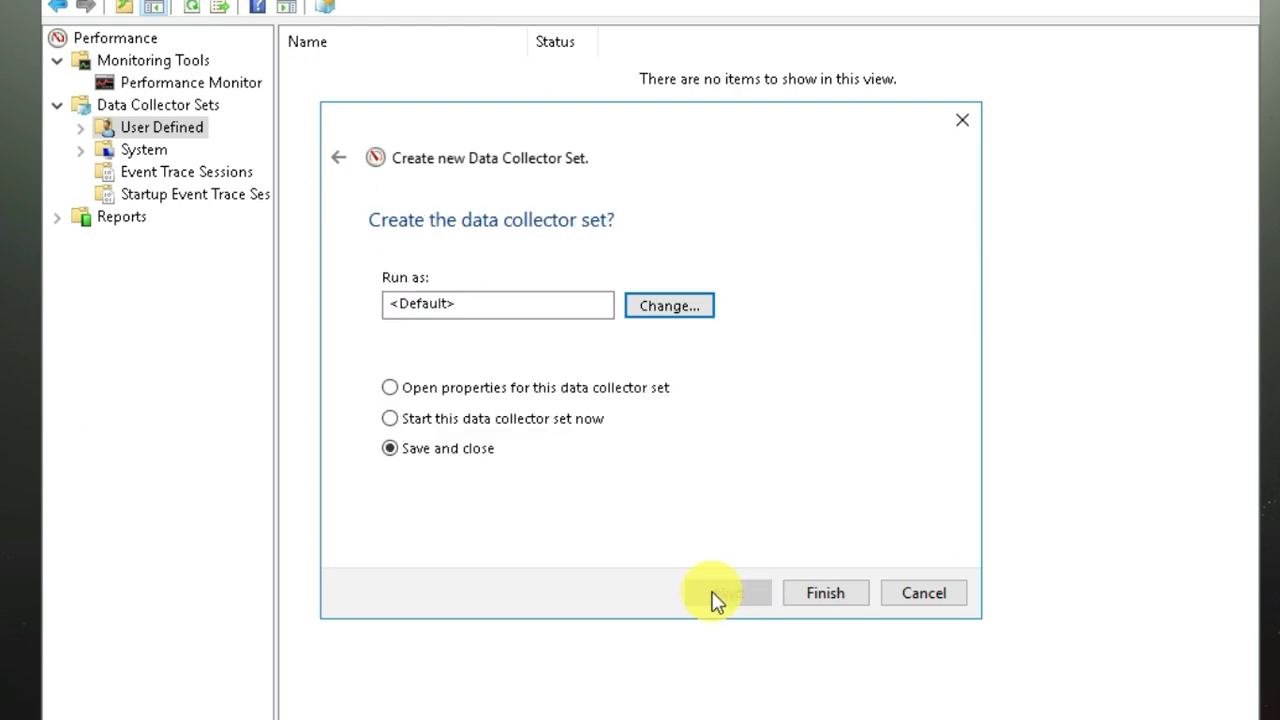
pyautogui.click(830, 598)
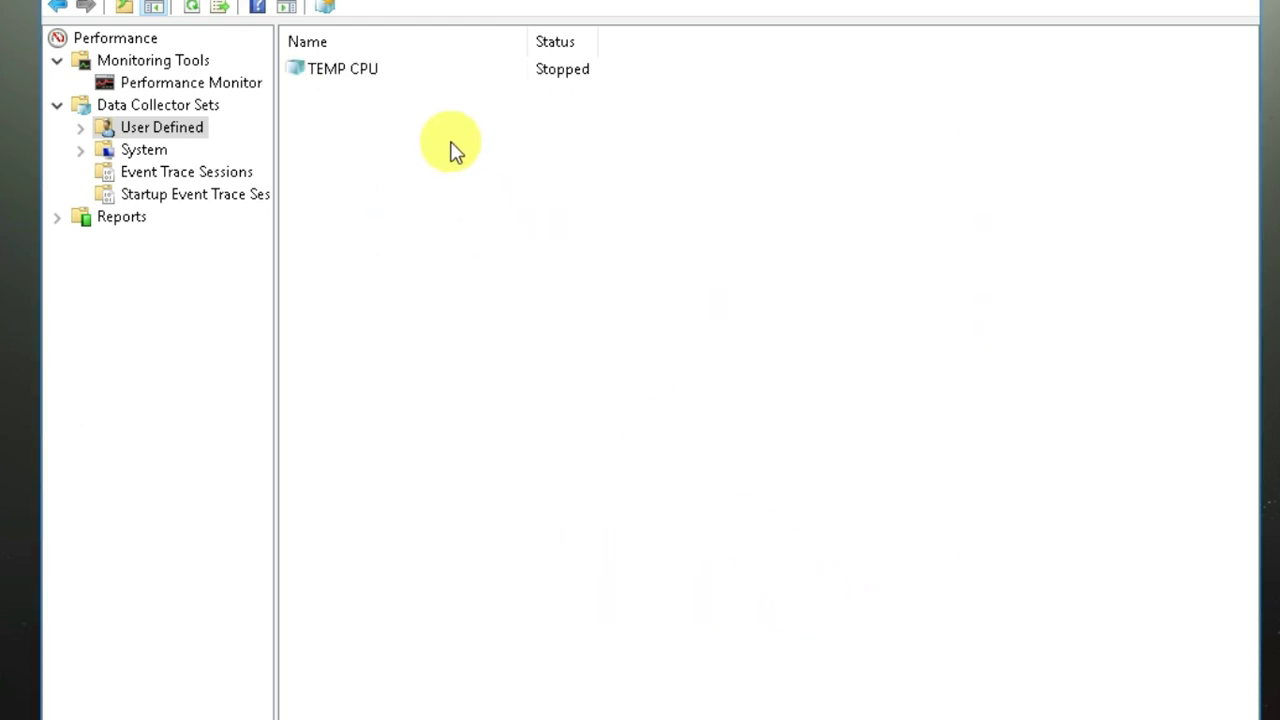
# Start the TEMP CPU data collector set and return to the desktop.
pyautogui.click(344, 70)
pyautogui.rightClick(392, 66)
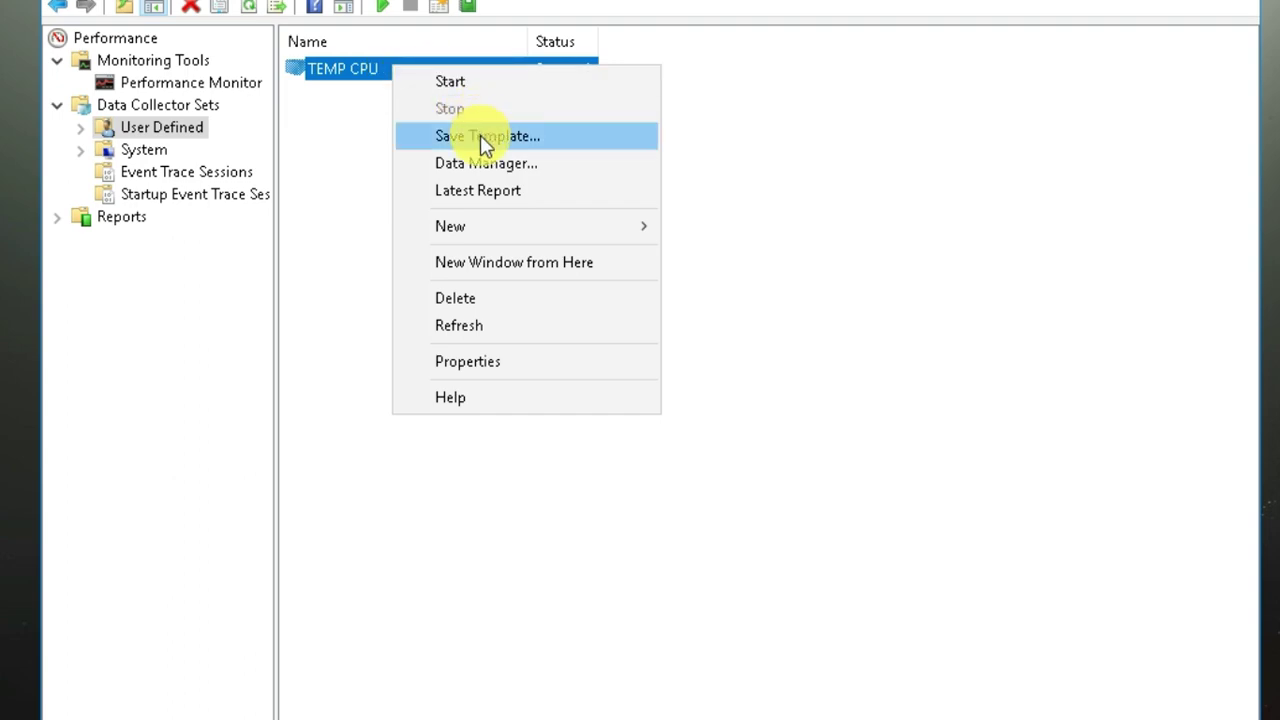
pyautogui.click(471, 84)
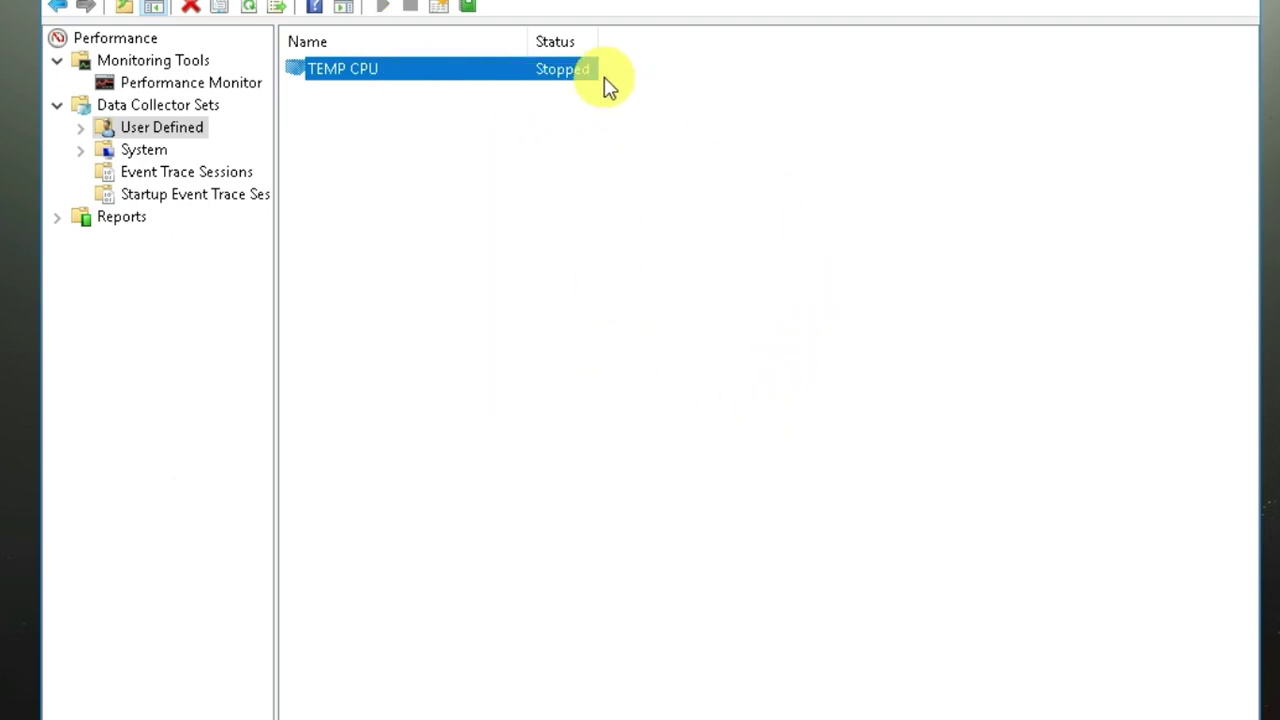
pyautogui.doubleClick(580, 72)
pyautogui.click(875, 88)
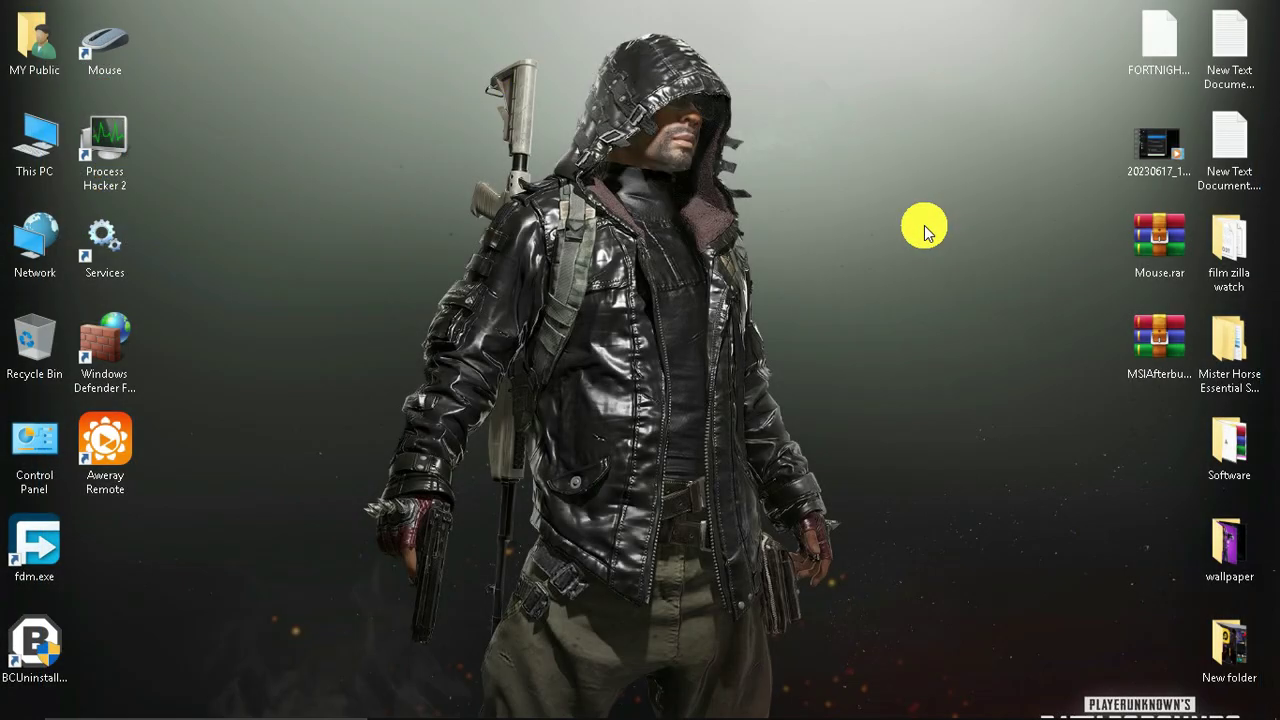
# Open System Configuration with MSCONFIG, hide all Microsoft services, disable all the remaining services, and apply the change.
pyautogui.press('super+r')
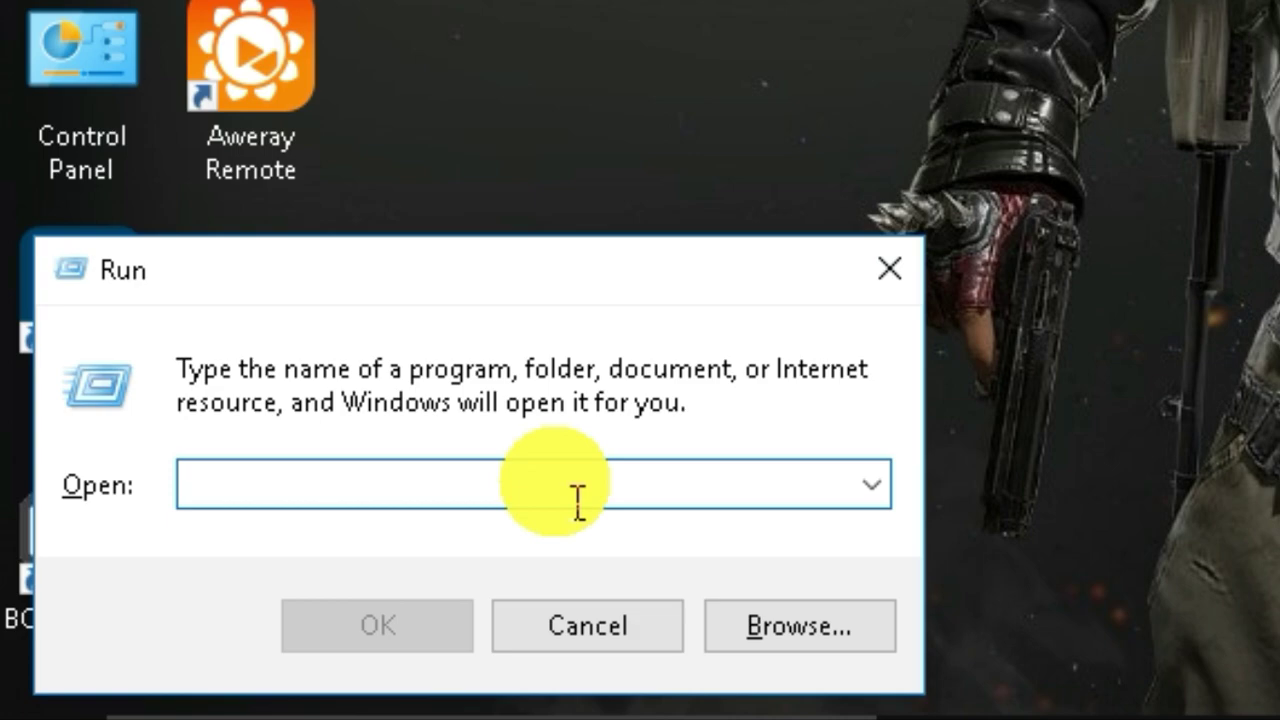
pyautogui.write('MSCONFIG')
pyautogui.click(429, 634)
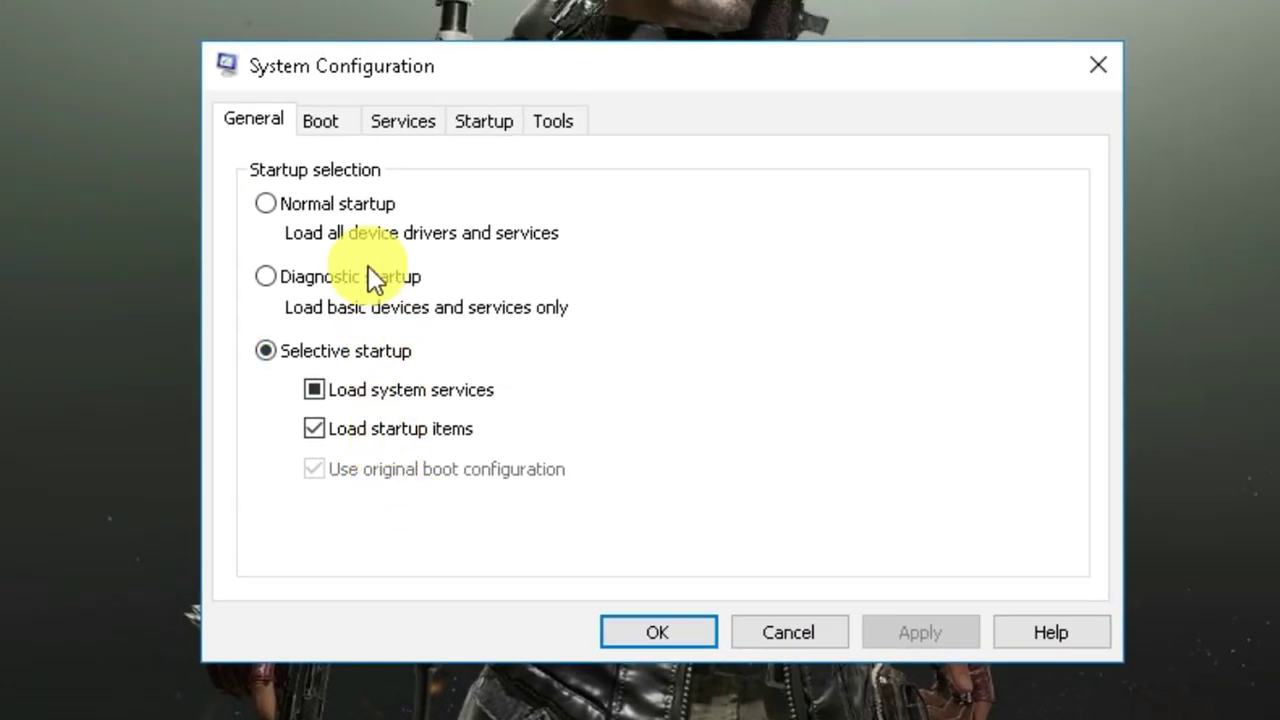
pyautogui.click(399, 121)
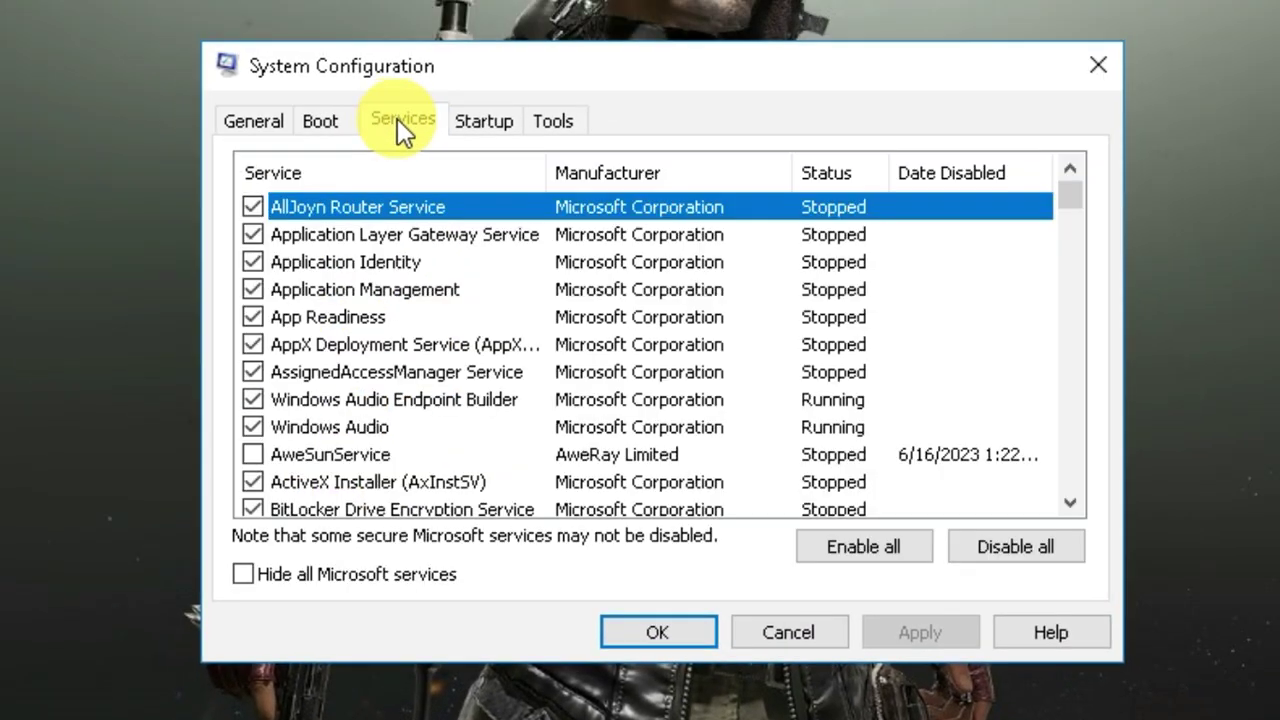
pyautogui.click(318, 576)
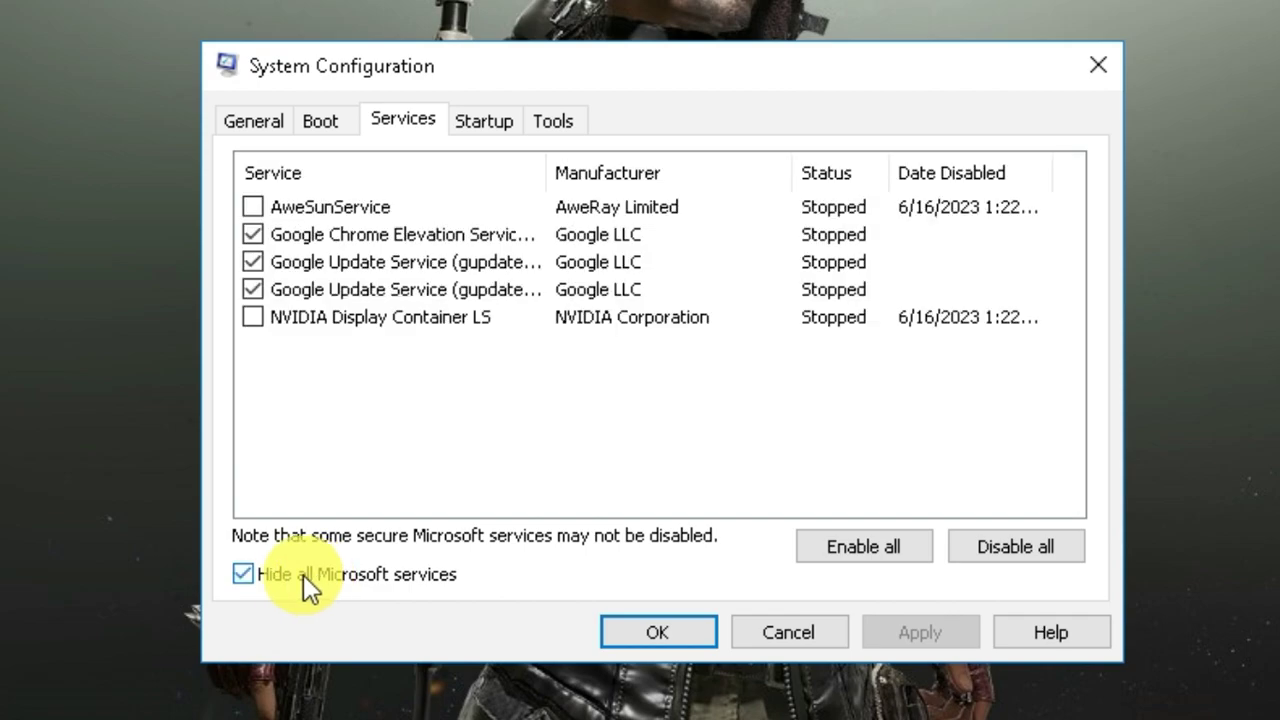
pyautogui.click(1003, 546)
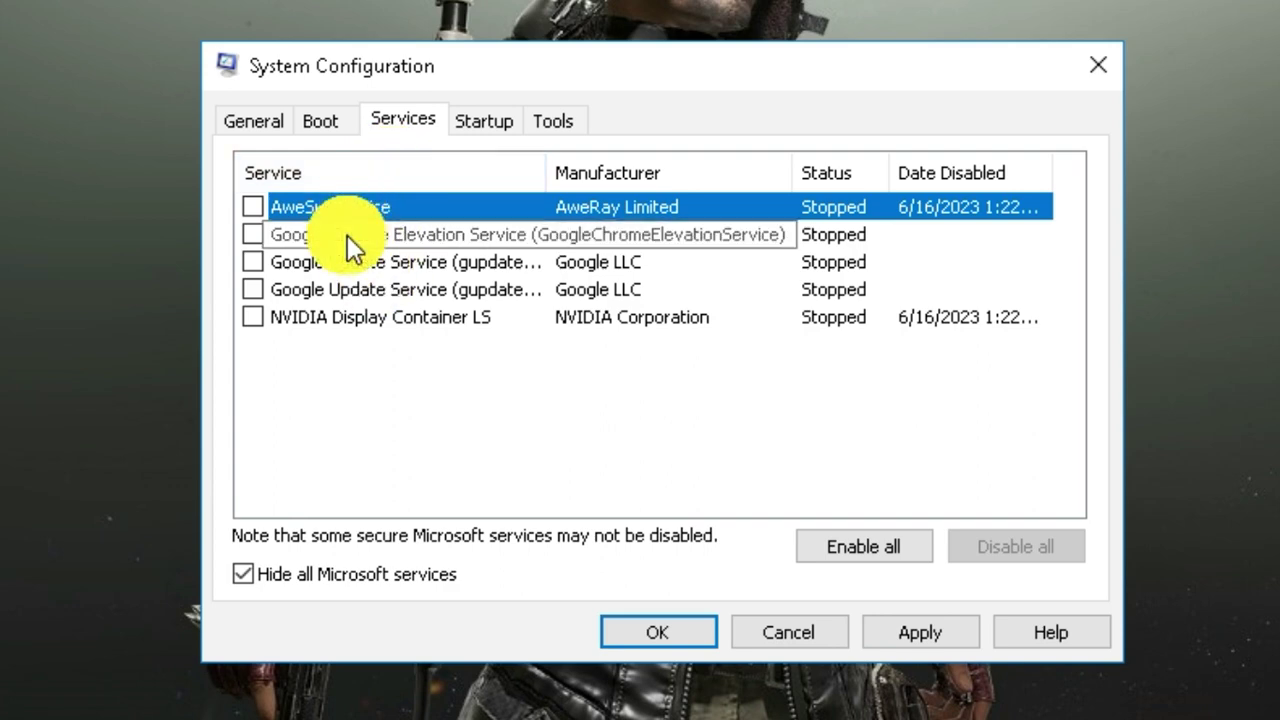
pyautogui.click(930, 642)
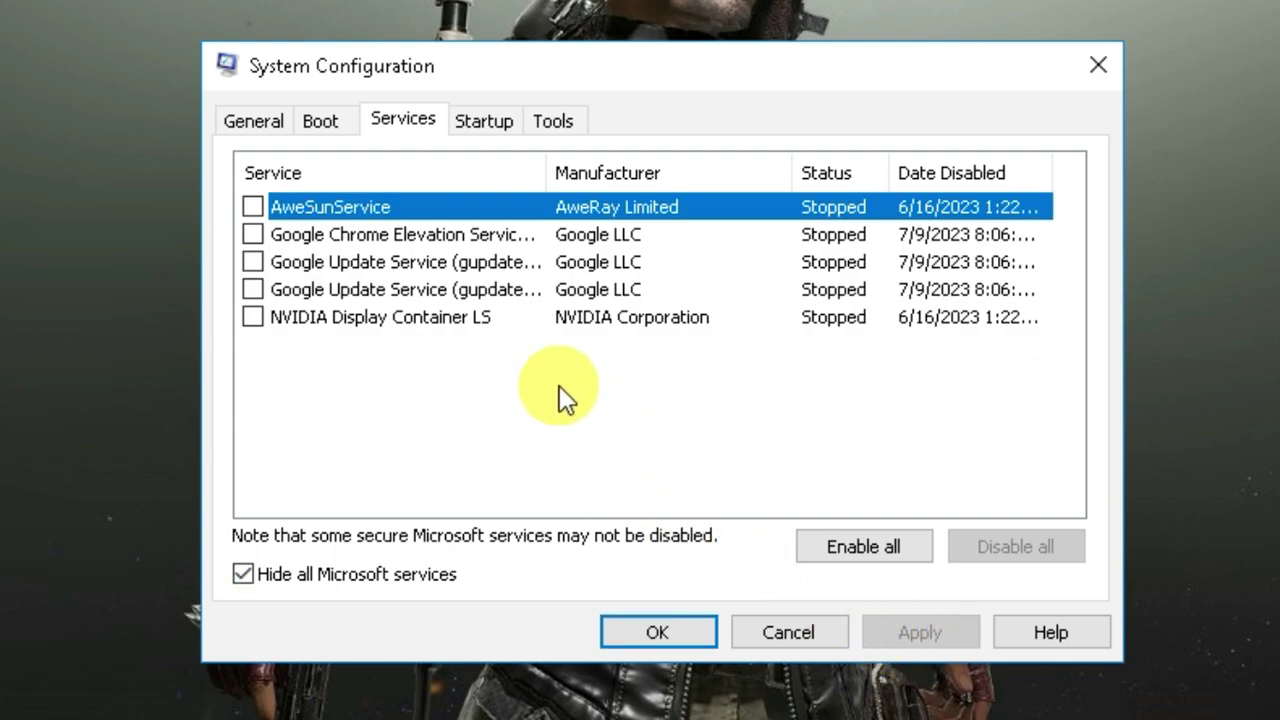
# Set the number of processors to 4 in the advanced boot options, then apply and close System Configuration.
pyautogui.click(328, 122)
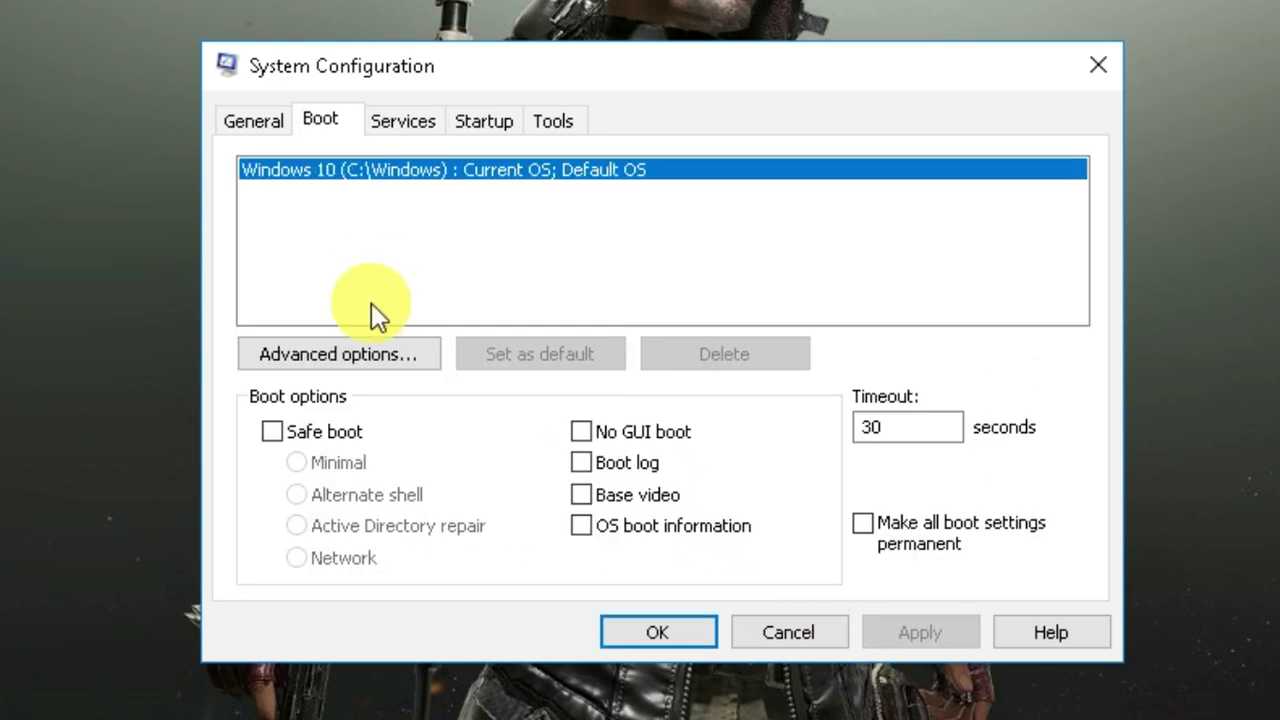
pyautogui.click(372, 355)
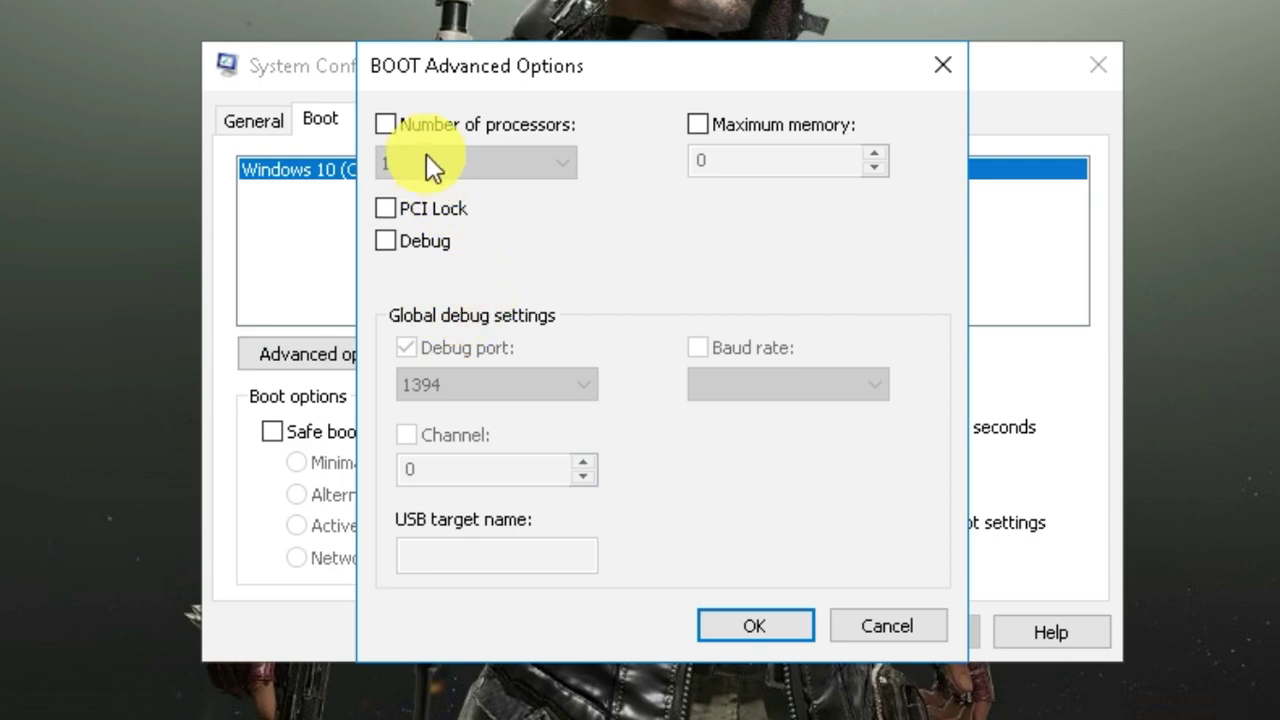
pyautogui.click(413, 126)
pyautogui.click(504, 170)
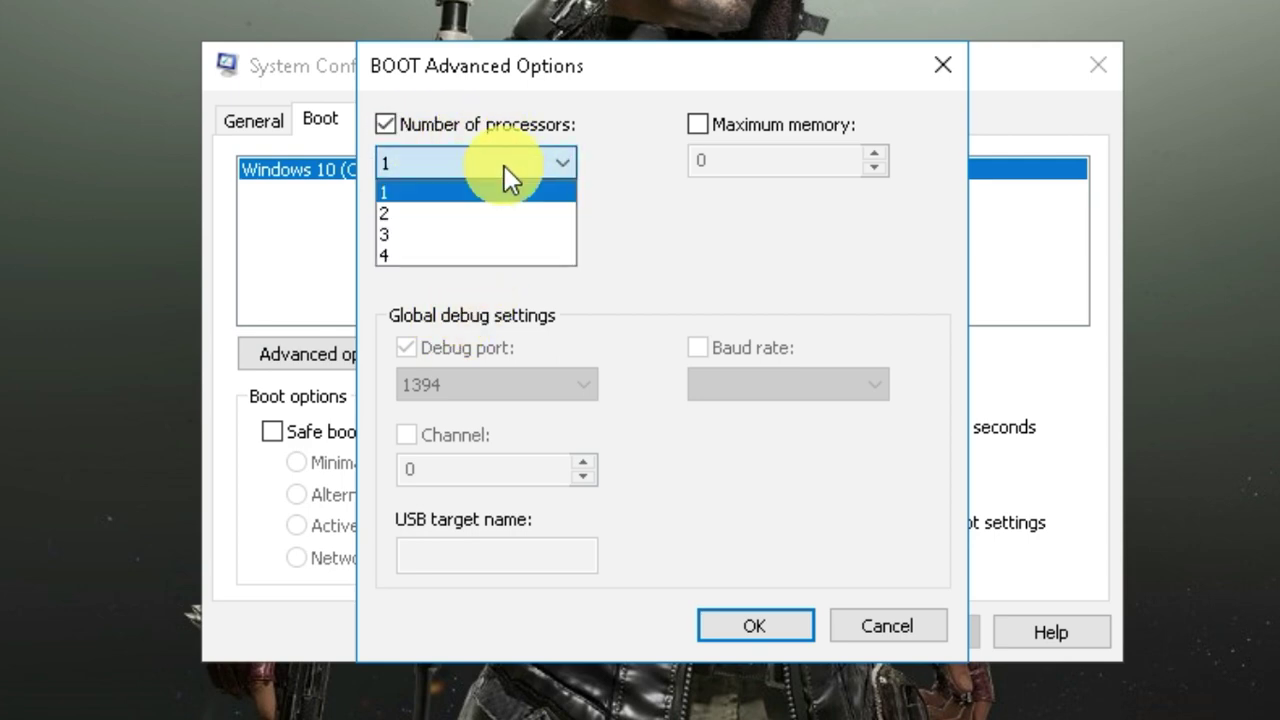
pyautogui.click(423, 250)
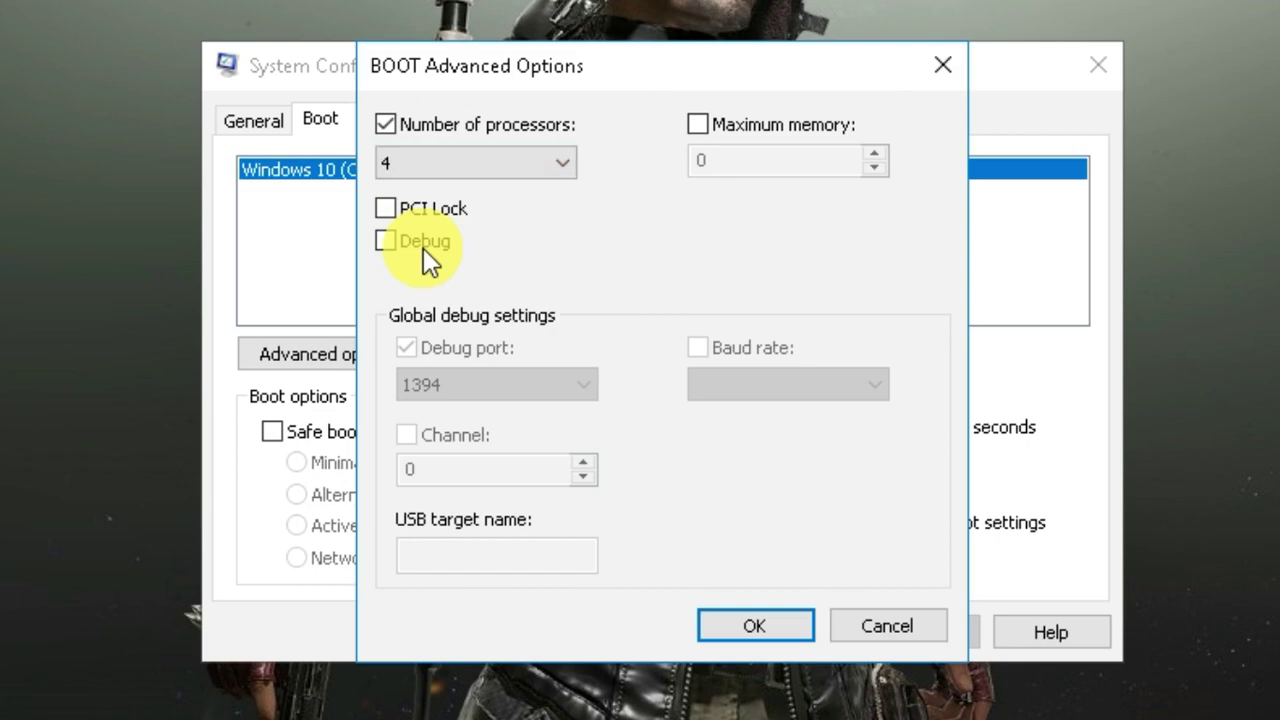
pyautogui.click(766, 633)
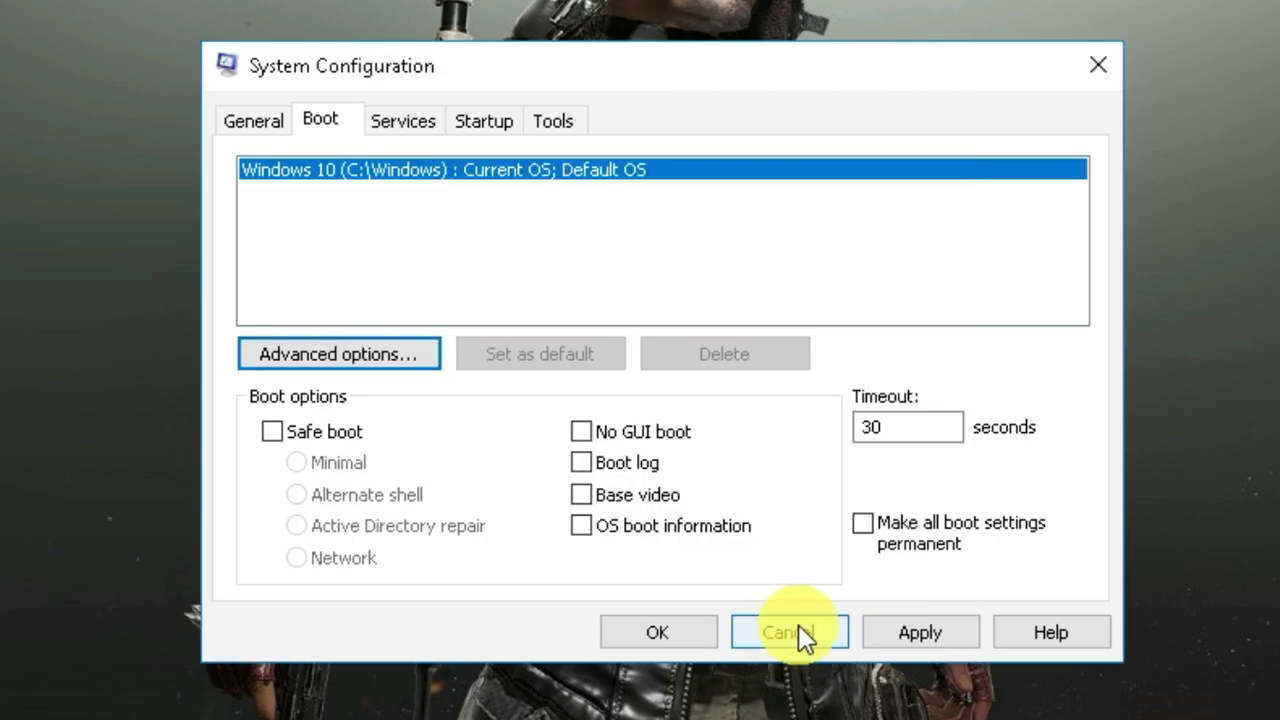
pyautogui.click(903, 645)
pyautogui.click(668, 634)
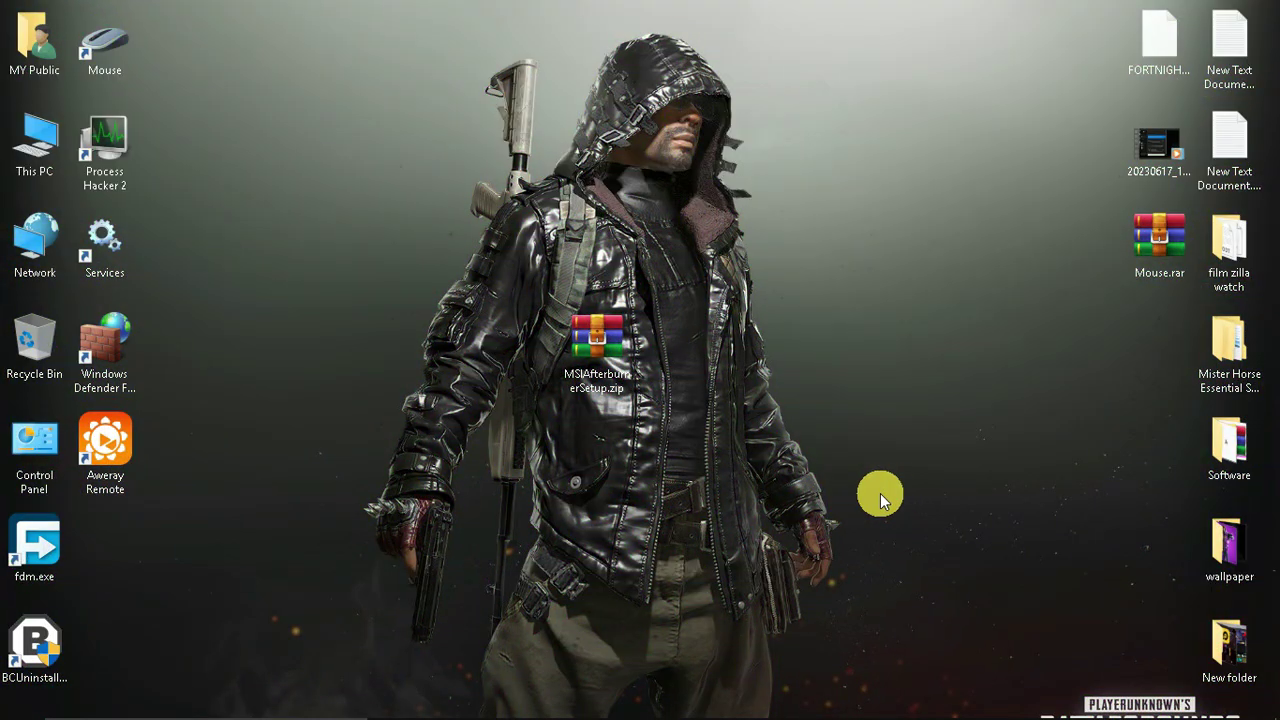
# Extract the MSI Afterburner setup archive onto the desktop.
pyautogui.moveTo(623, 403)
pyautogui.mouseDown()
pyautogui.moveTo(617, 447)
pyautogui.moveTo(614, 398)
pyautogui.mouseUp()
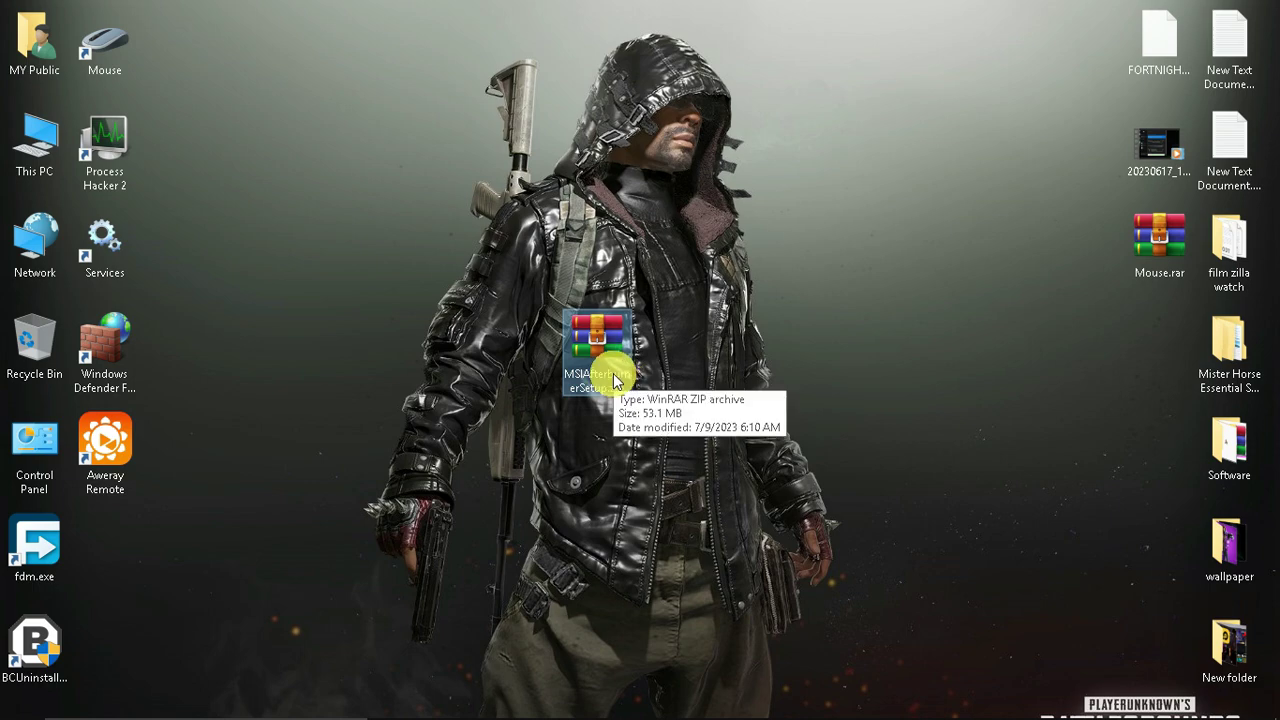
pyautogui.rightClick(614, 380)
pyautogui.click(672, 368)
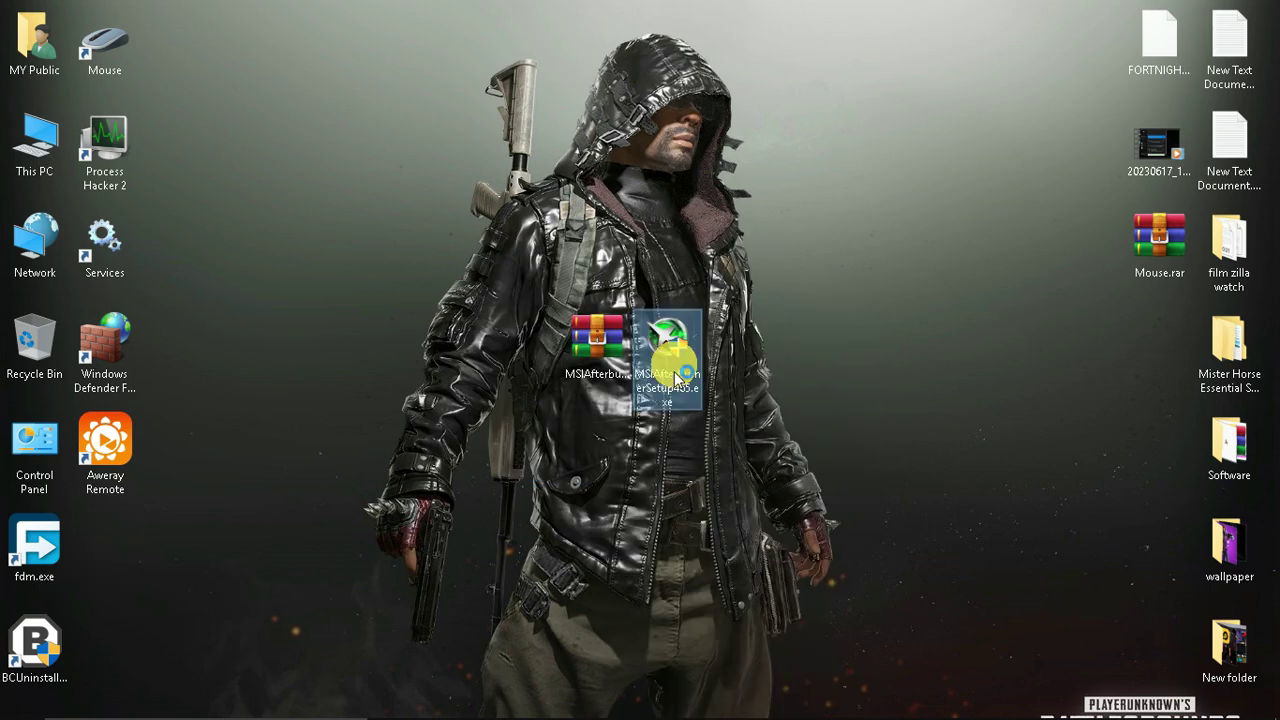
# Run the extracted MSI Afterburner installer in English and accept its license agreement.
pyautogui.doubleClick(676, 376)
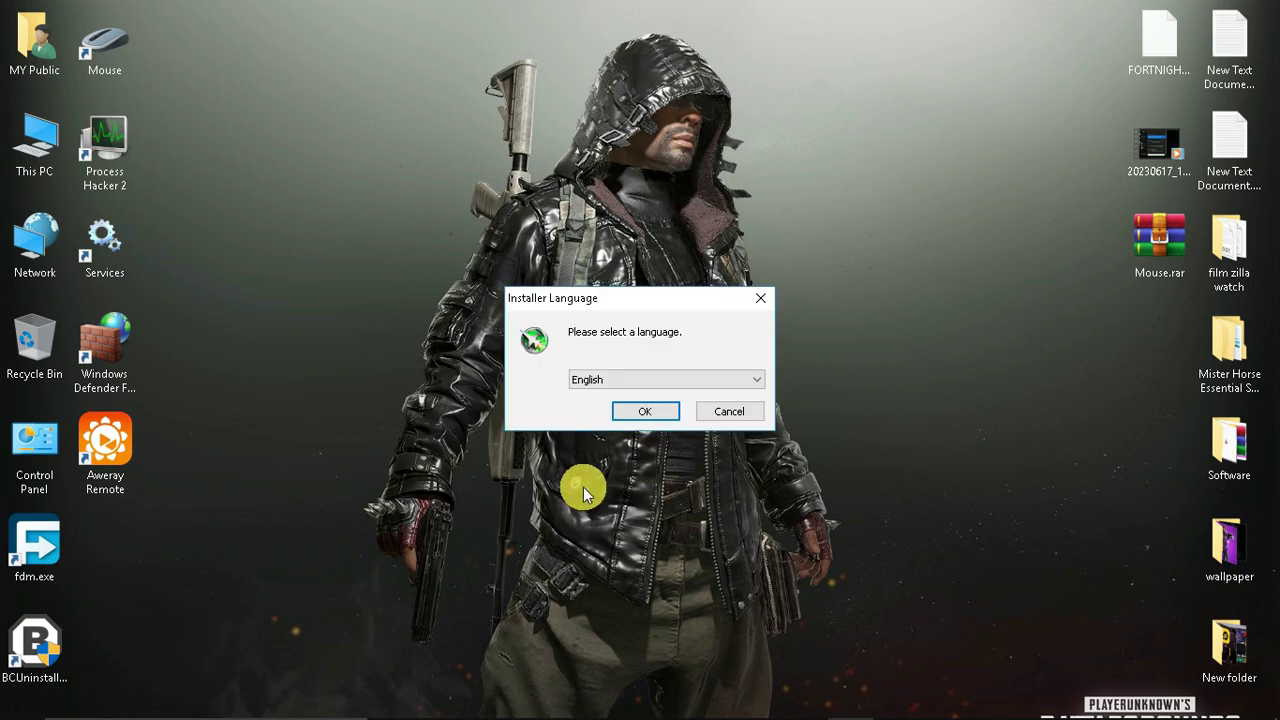
pyautogui.click(645, 410)
pyautogui.click(733, 519)
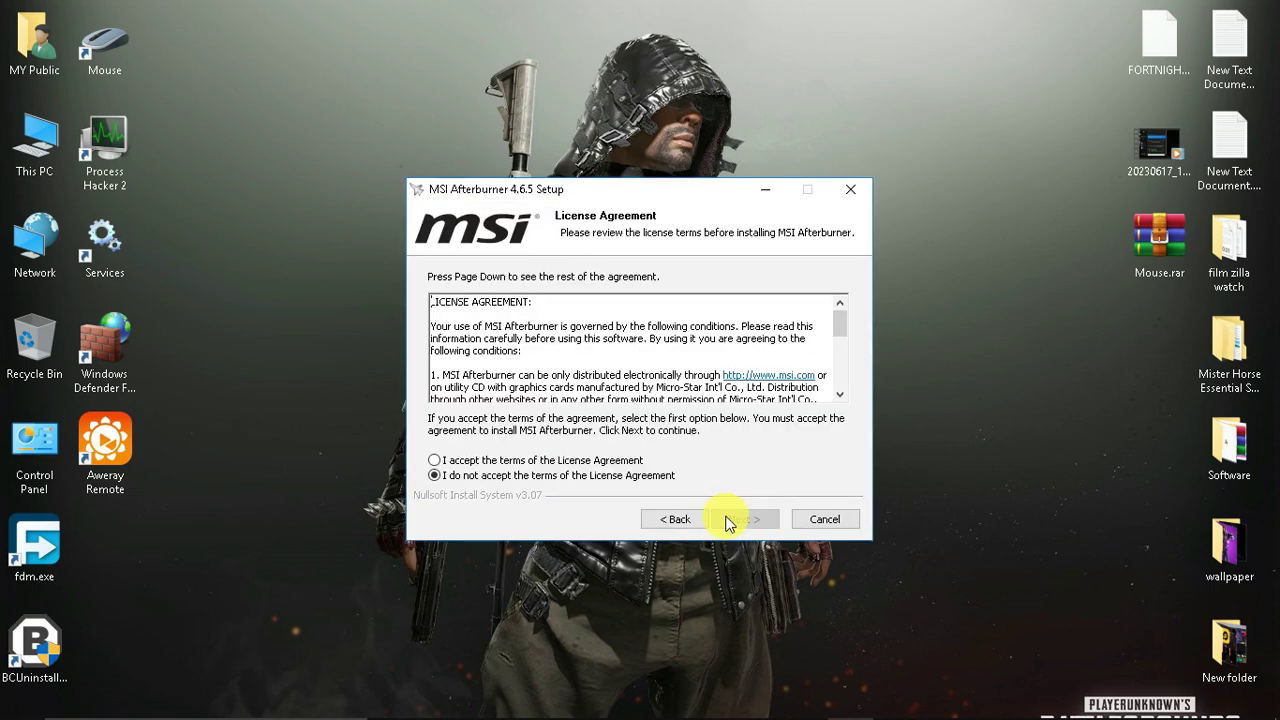
pyautogui.click(592, 461)
pyautogui.click(744, 519)
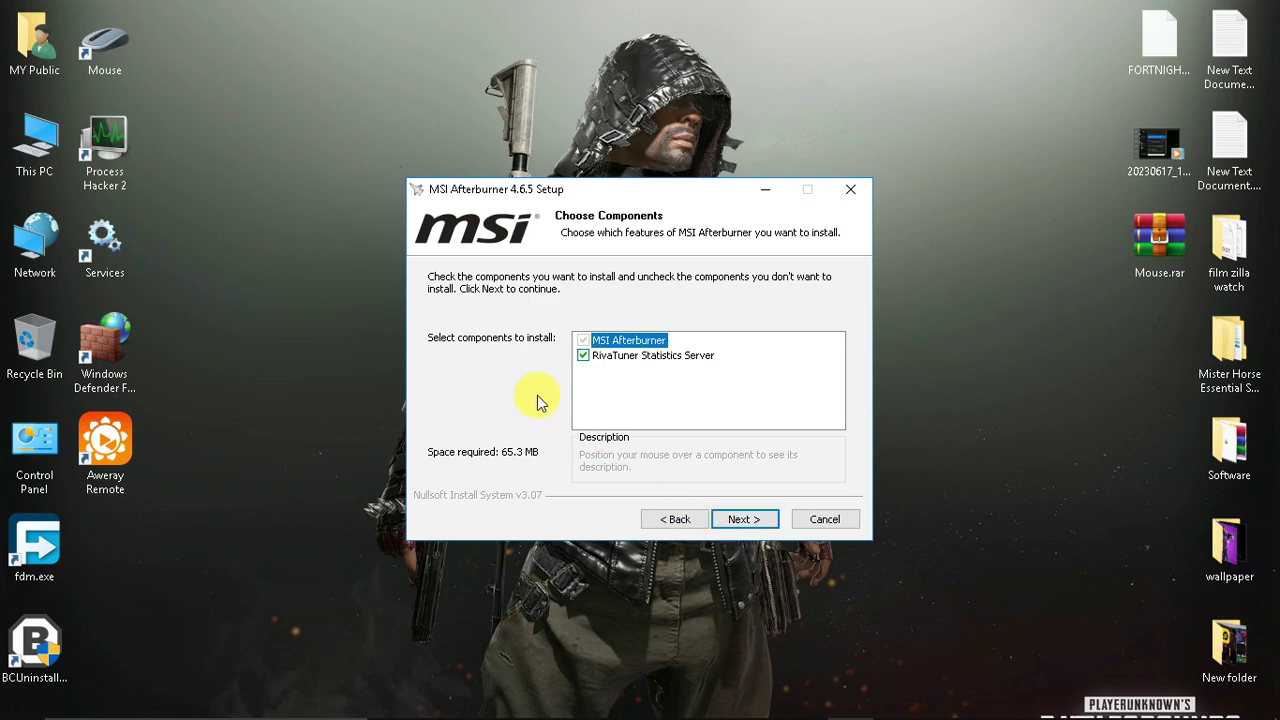
# Install MSI Afterburner without RivaTuner Statistics Server or Start menu shortcuts, and finish setup with the program set to run.
pyautogui.click(642, 356)
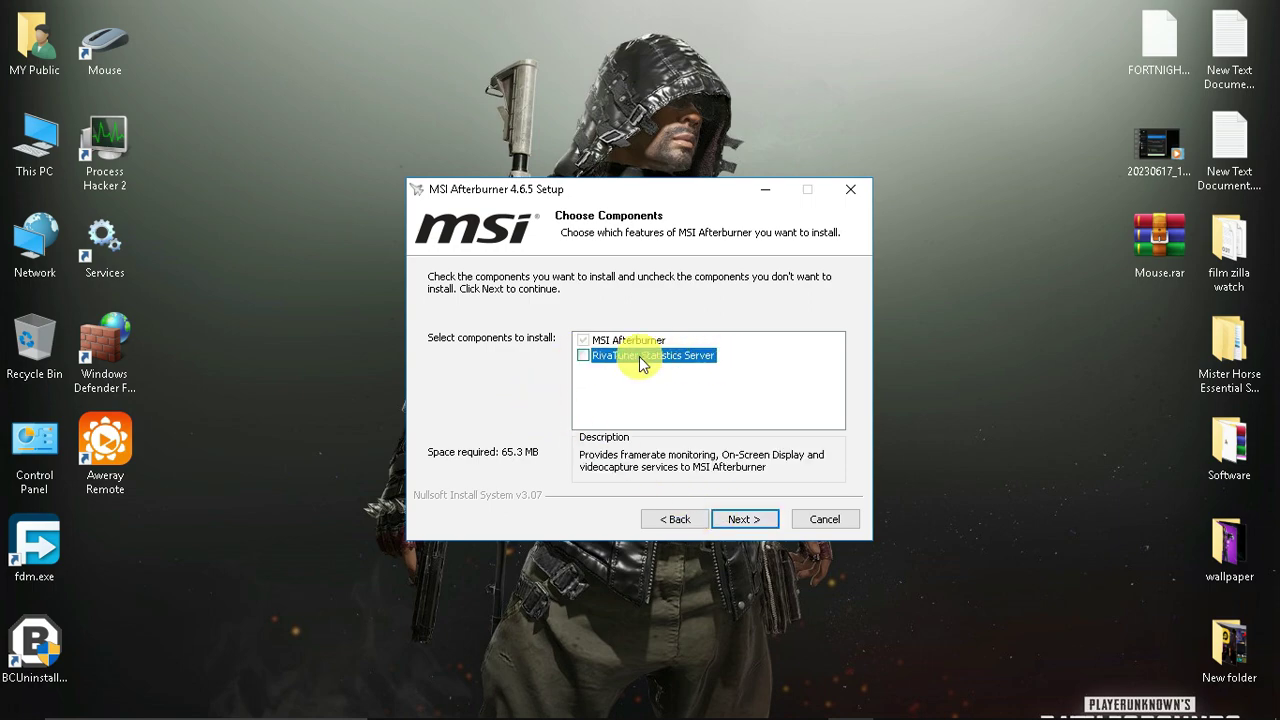
pyautogui.click(740, 522)
pyautogui.click(740, 522)
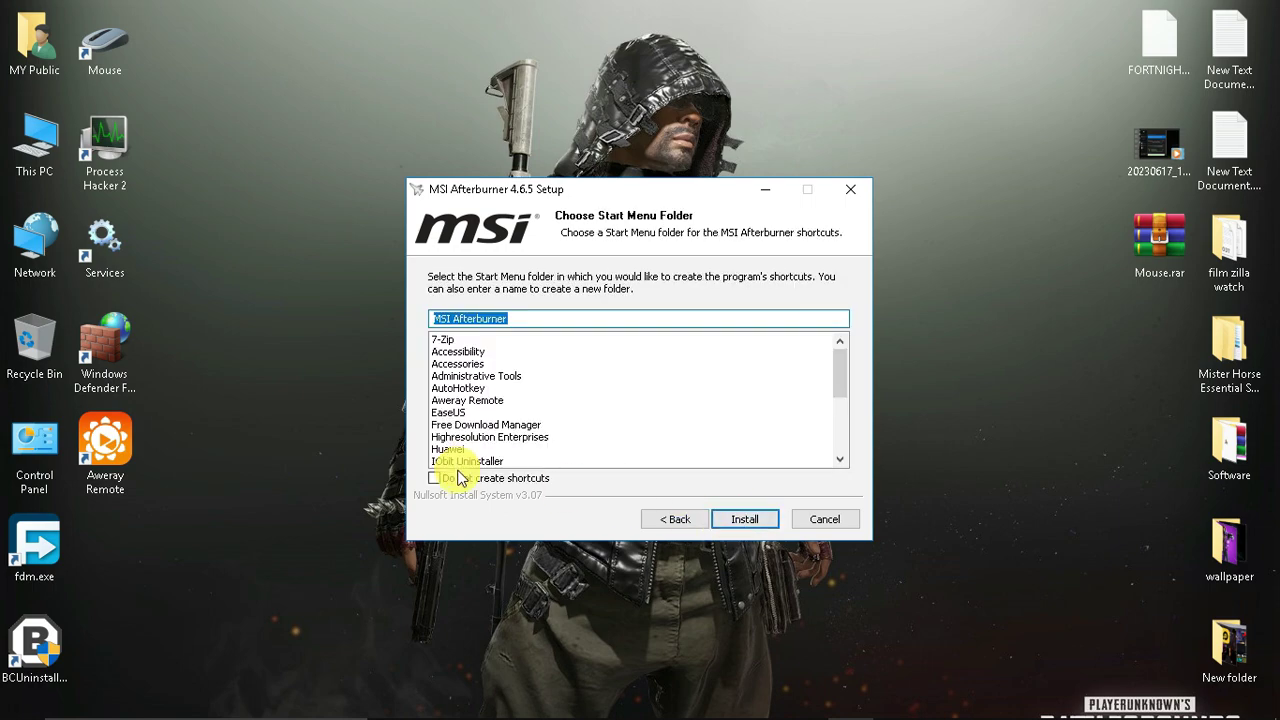
pyautogui.click(435, 478)
pyautogui.click(746, 530)
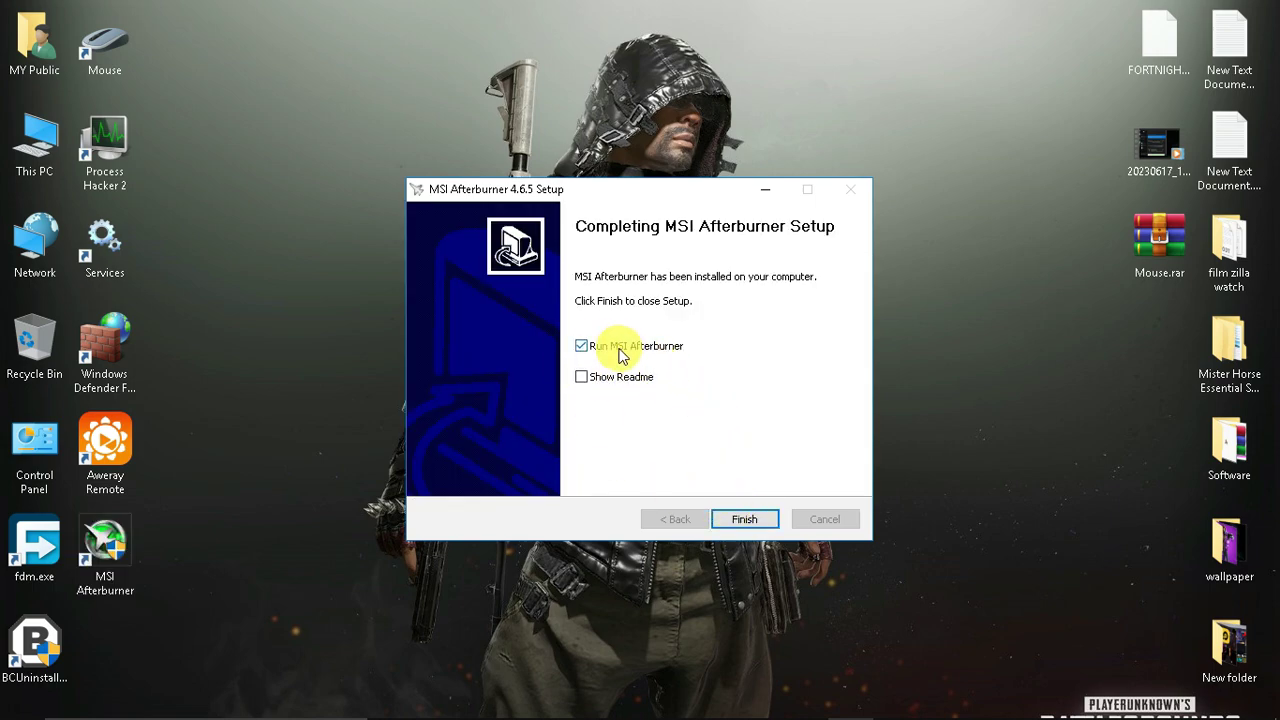
pyautogui.click(752, 522)
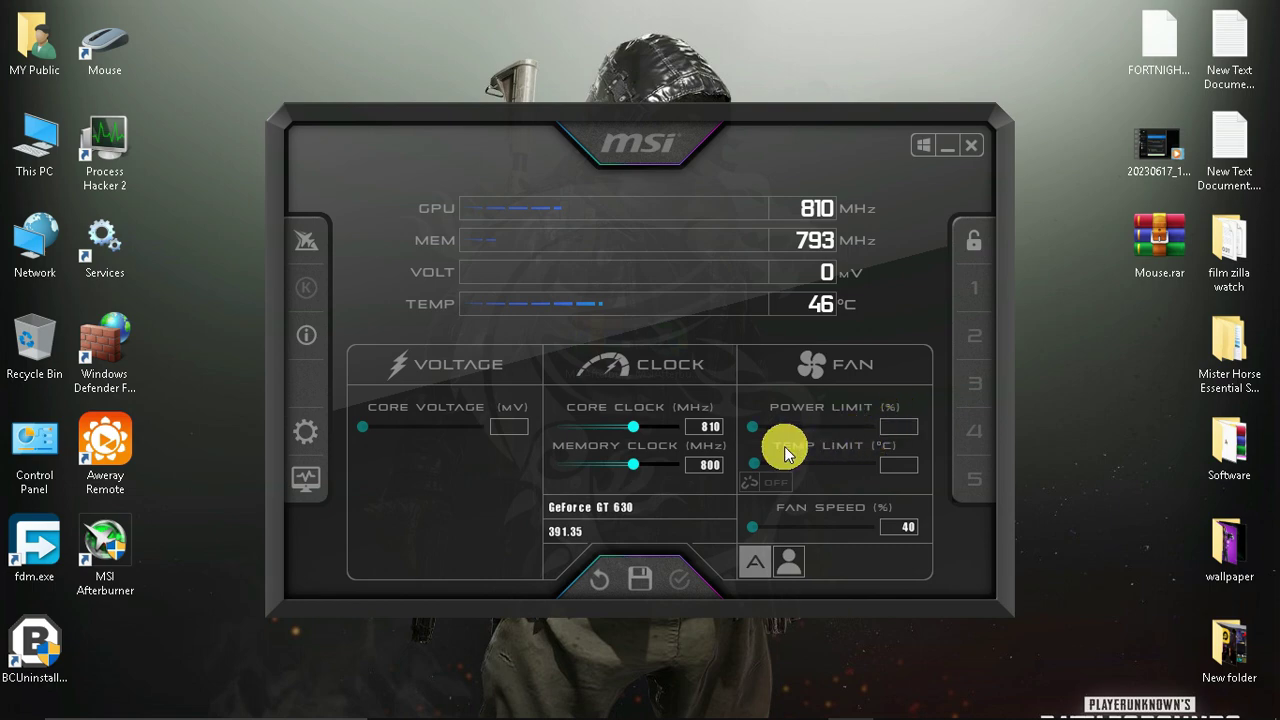
# Raise the GPU core clock to 1055 MHz and the memory clock to 1040 MHz in MSI Afterburner.
pyautogui.moveTo(758, 527)
pyautogui.mouseDown()
pyautogui.moveTo(738, 530)
pyautogui.moveTo(779, 540)
pyautogui.mouseUp()
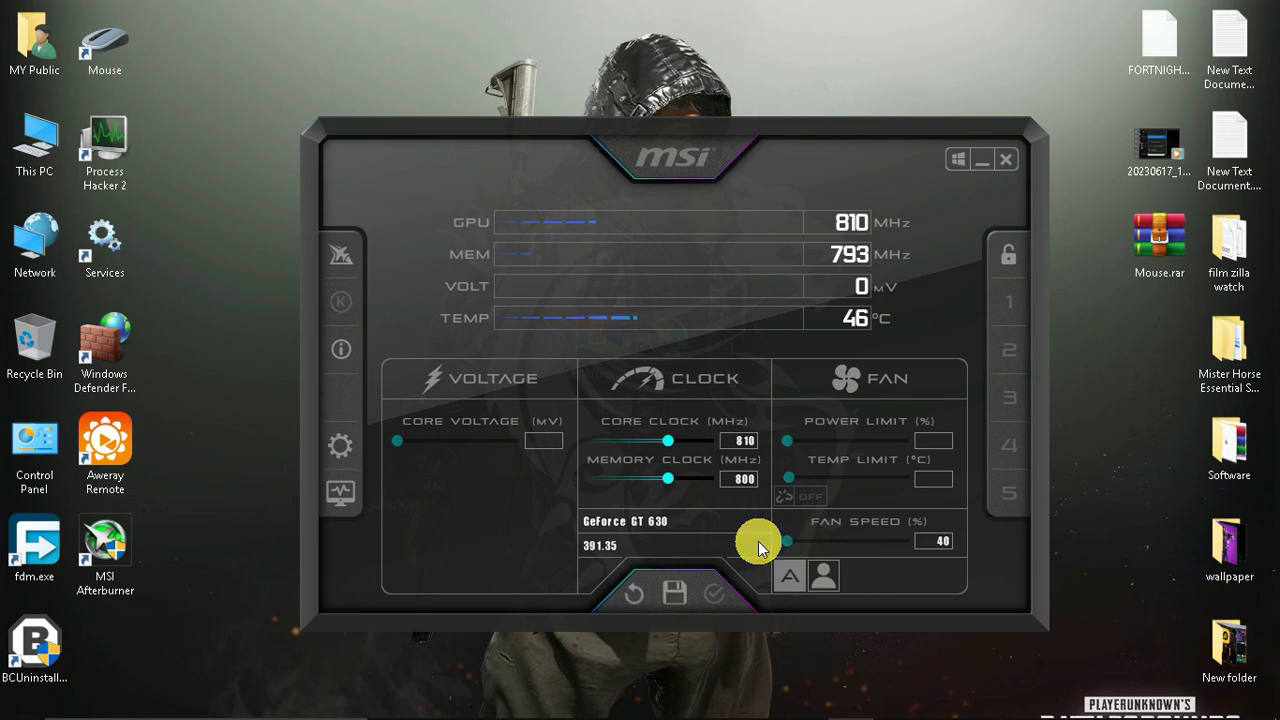
pyautogui.moveTo(673, 530); pyautogui.dragTo(663, 529)
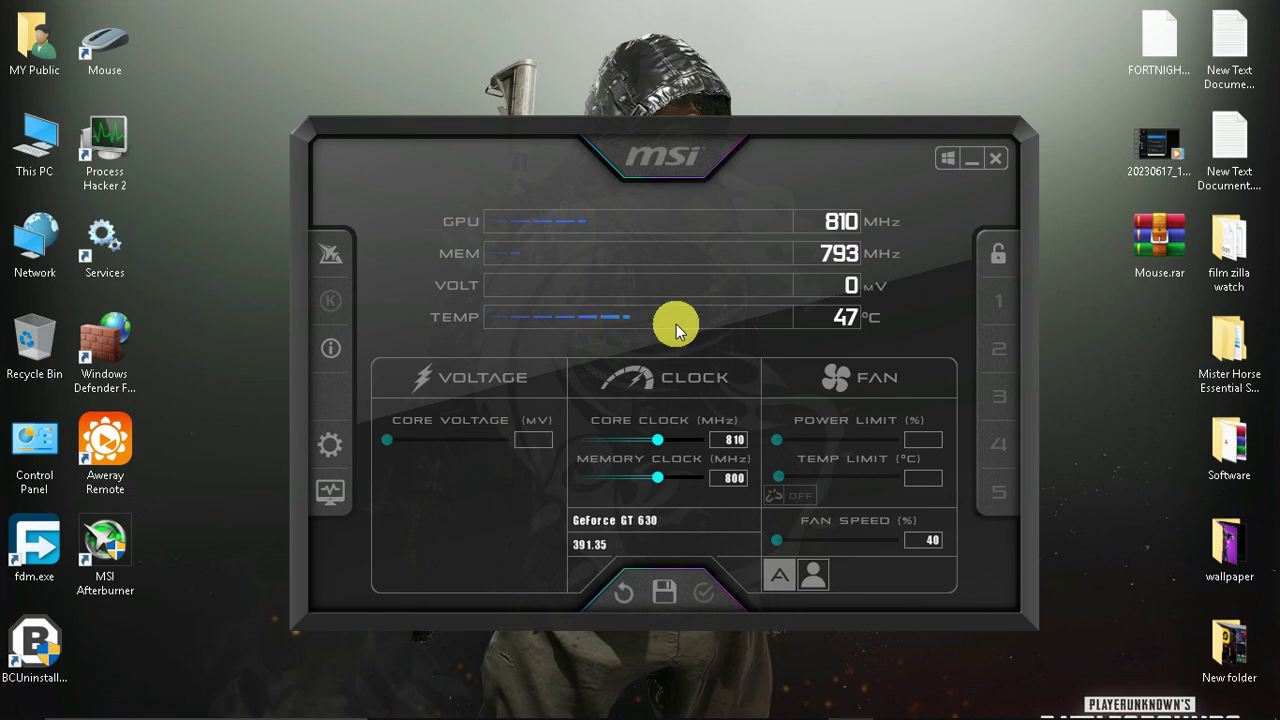
pyautogui.moveTo(658, 441); pyautogui.dragTo(704, 440)
pyautogui.moveTo(659, 479); pyautogui.dragTo(704, 478)
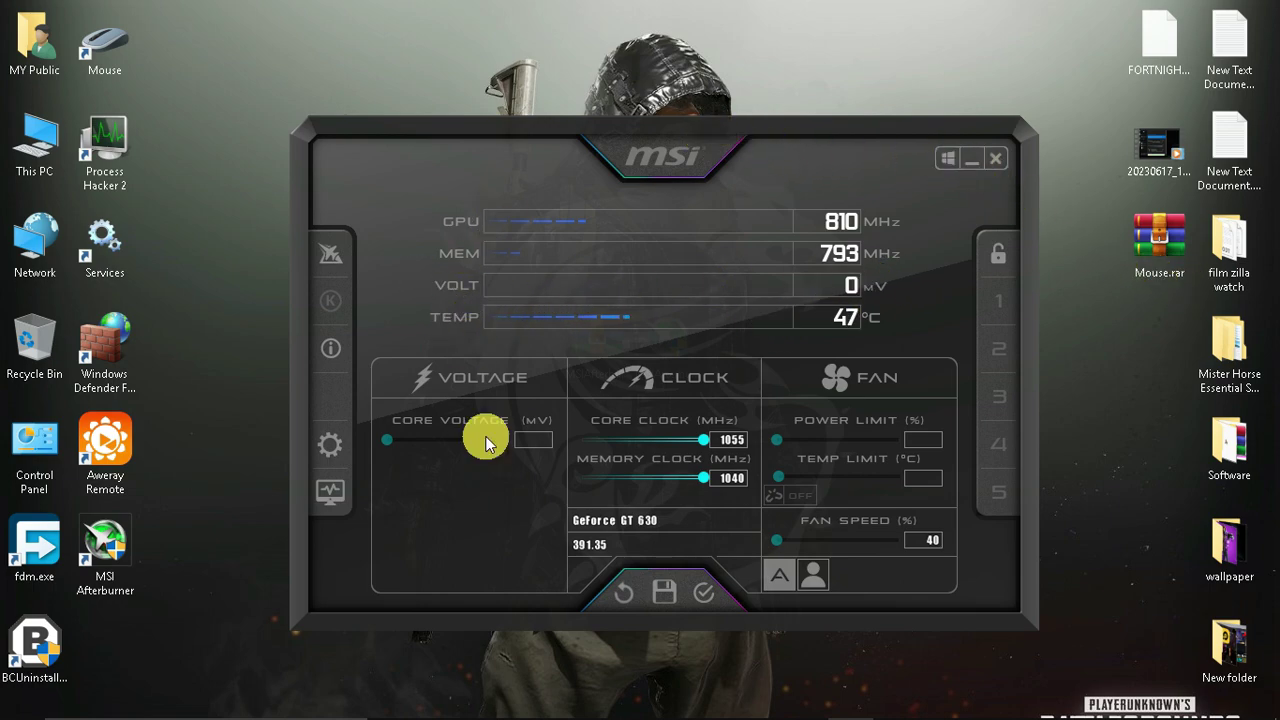
# Switch to Chrome, arrange its YouTube window beside MSI Afterburner, and enter "GFORE GT 630 OC SETTING" as the search.
pyautogui.click(524, 697)
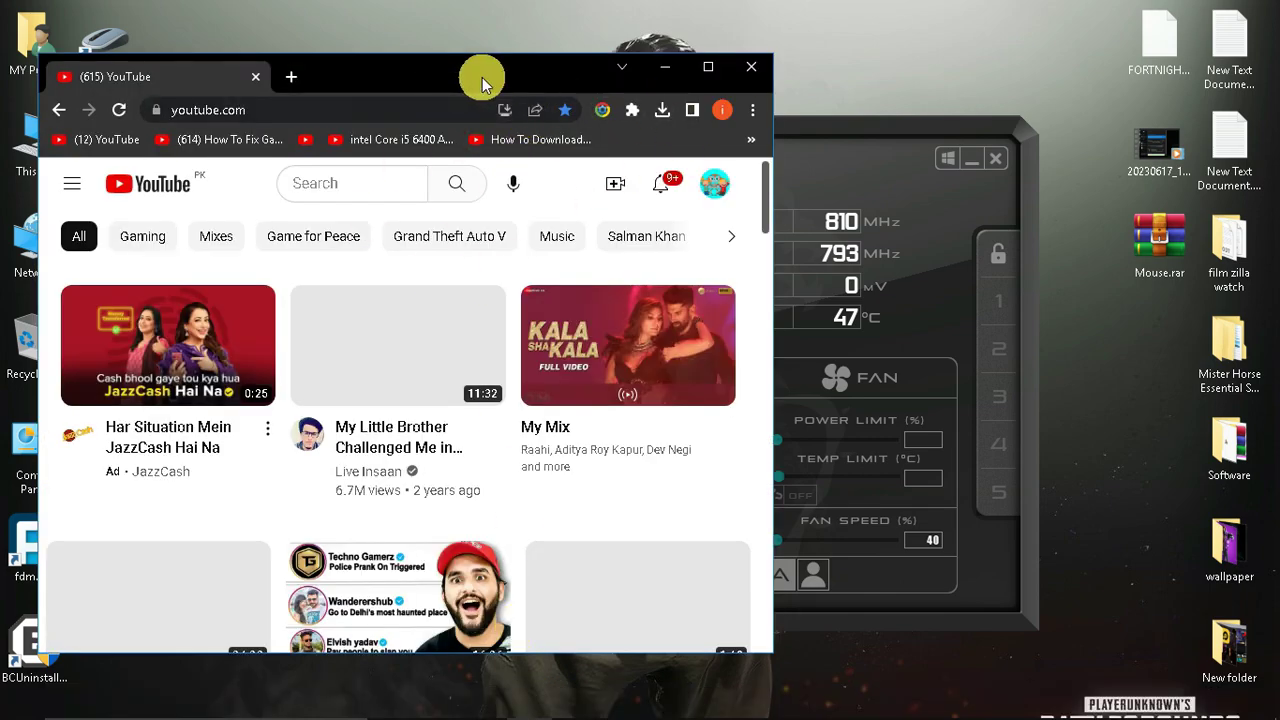
pyautogui.moveTo(470, 78); pyautogui.dragTo(306, 106)
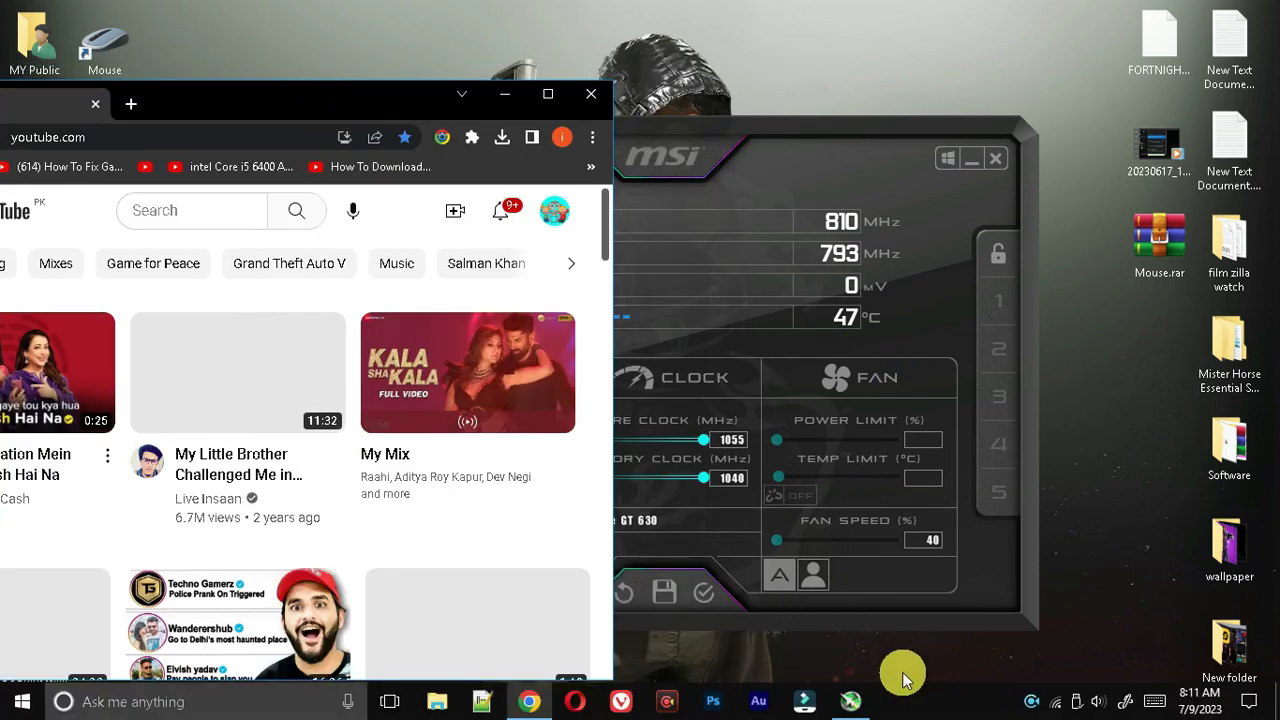
pyautogui.moveTo(690, 112); pyautogui.dragTo(924, 93)
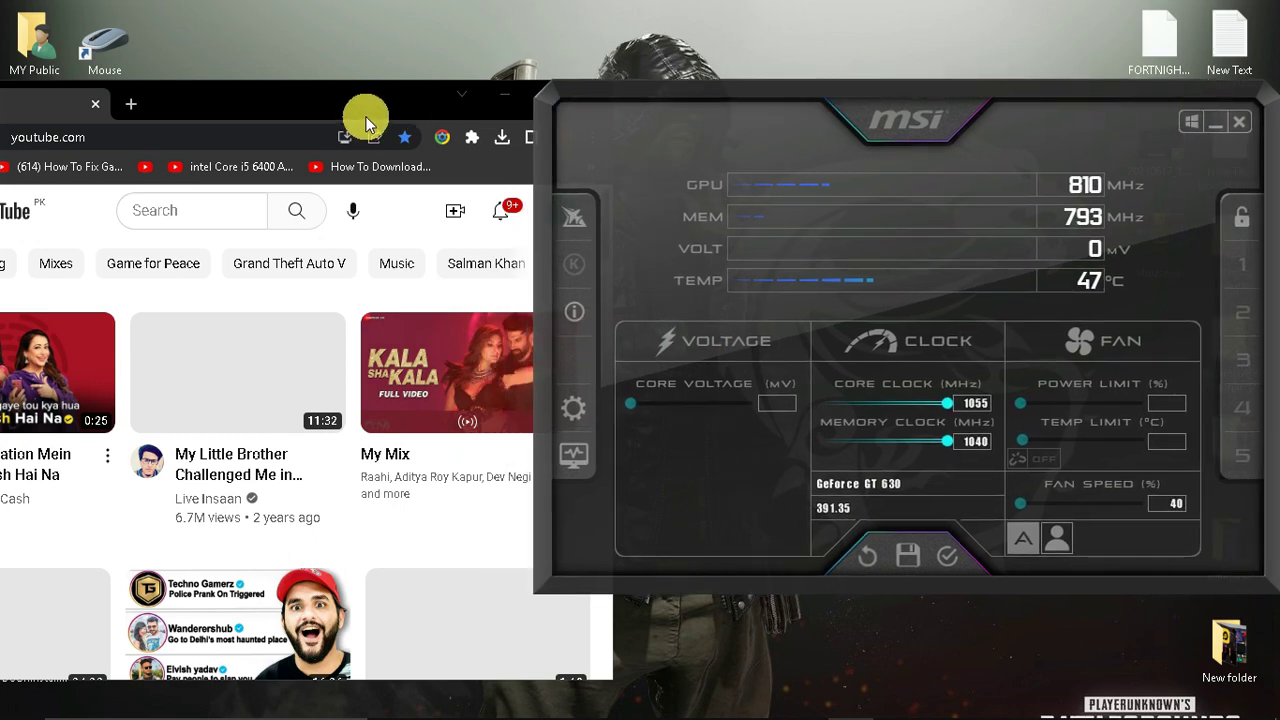
pyautogui.moveTo(366, 117); pyautogui.dragTo(415, 56)
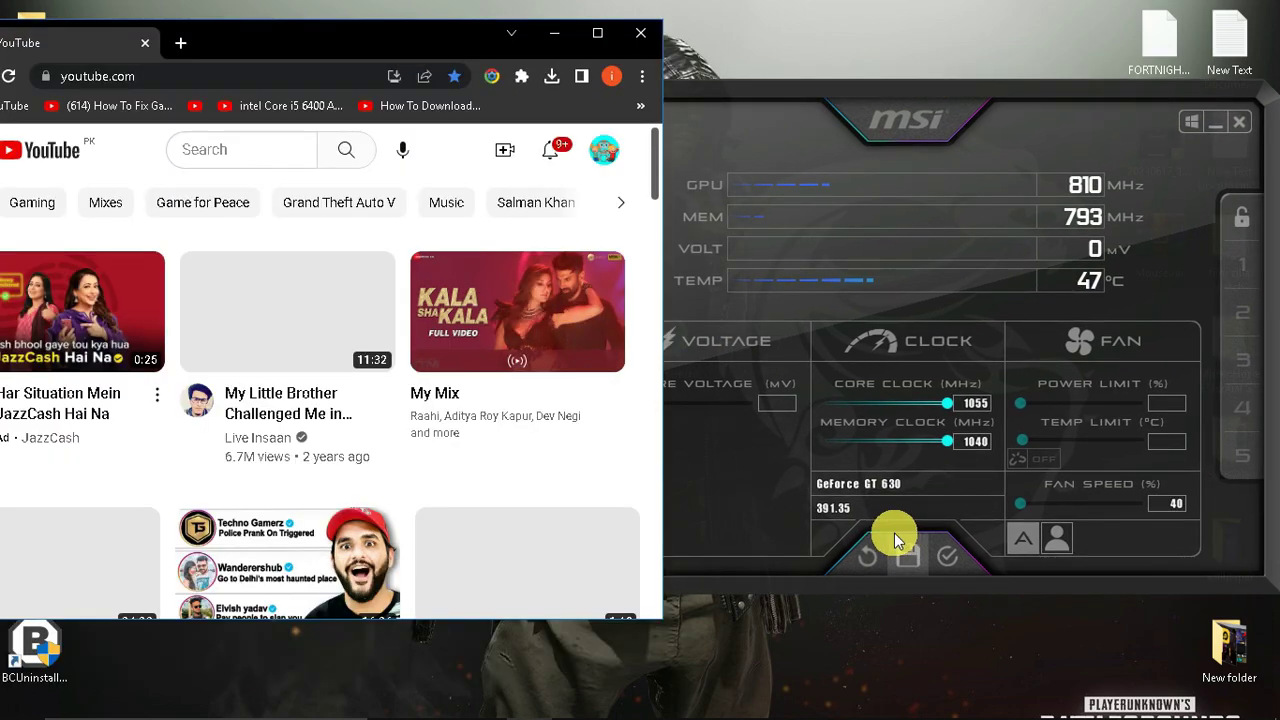
pyautogui.click(278, 150)
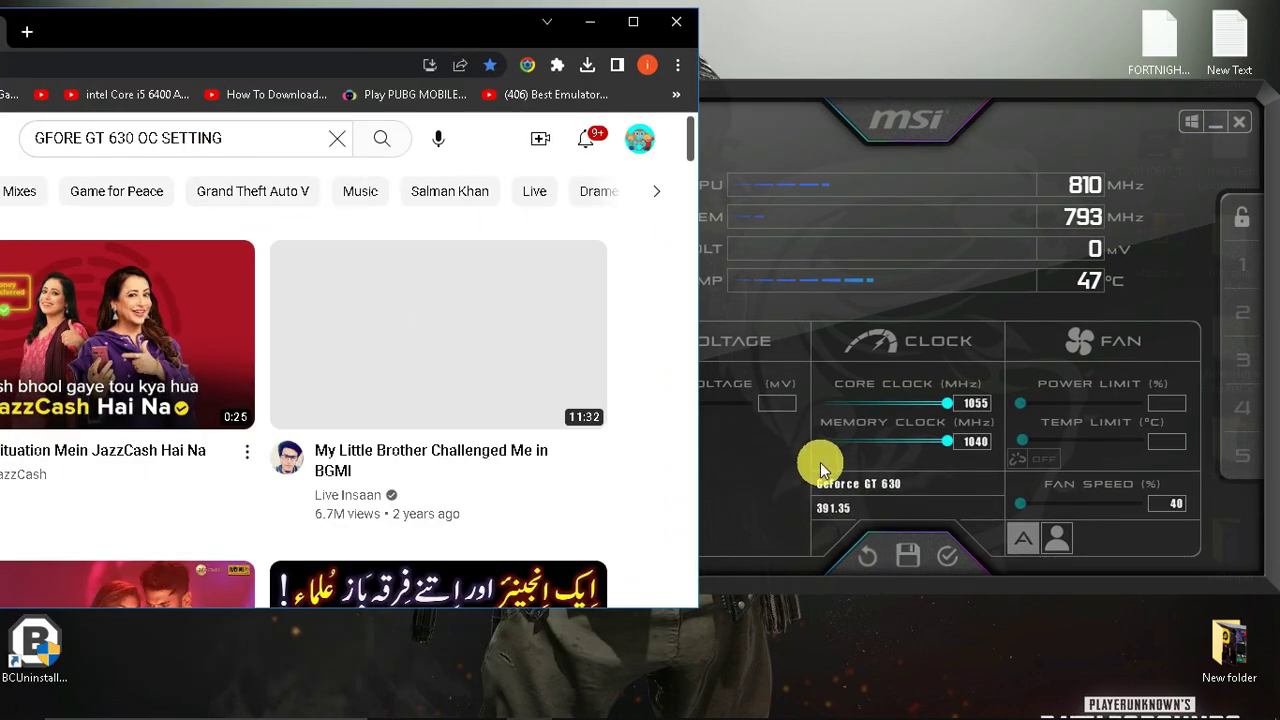
pyautogui.click(135, 139)
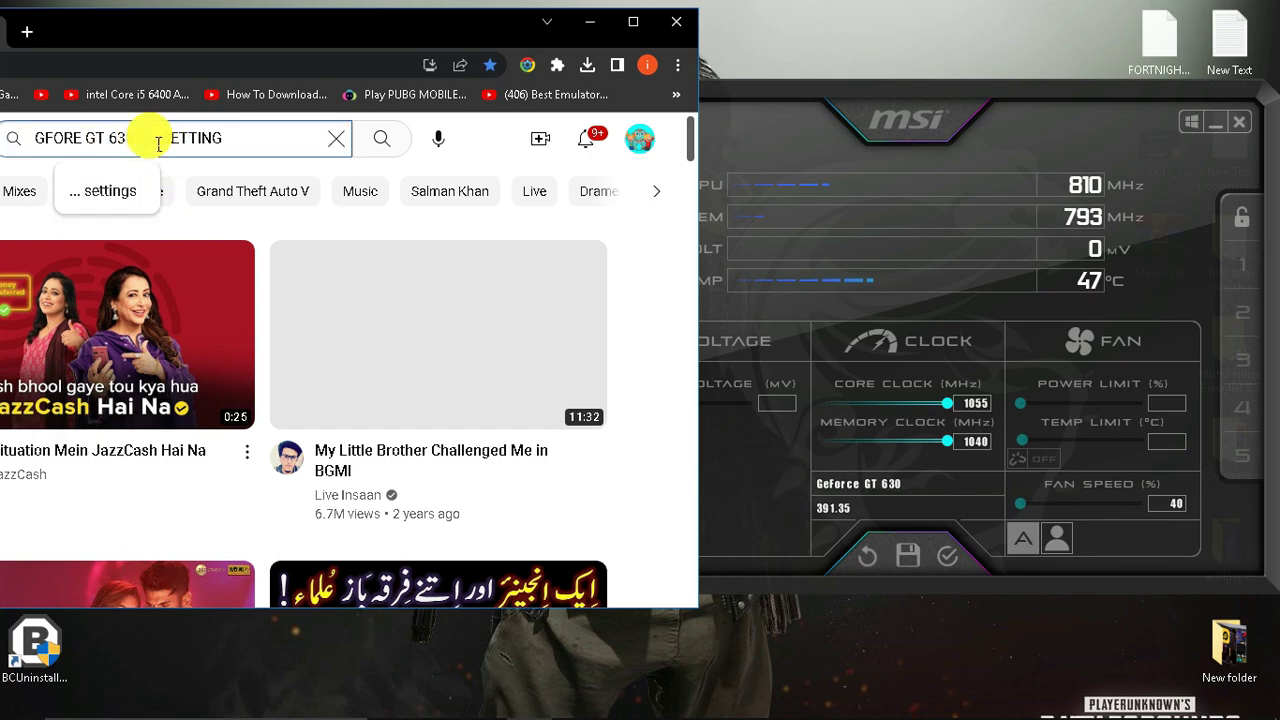